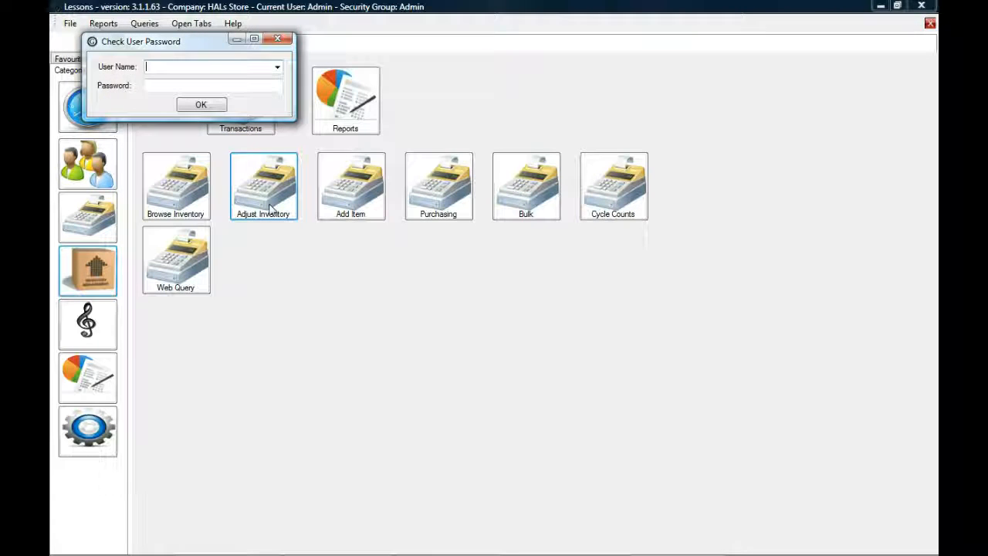
- Log in with the Admin user name and the administrator password
{"action": "type", "text": "Admin"}
{"action": "key", "text": "Tab"}
{"action": "type", "text": "a••••••"}
{"action": "key", "text": "Return"}
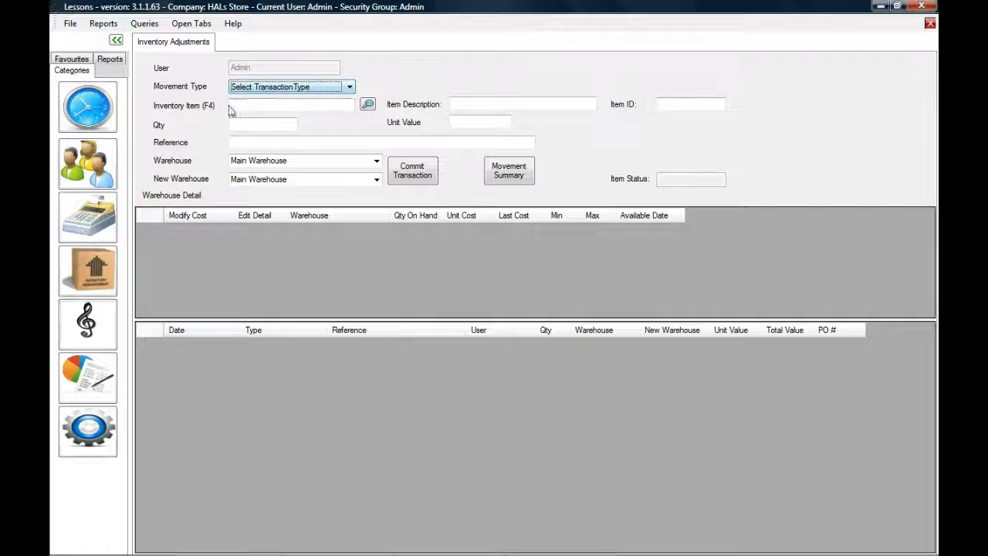
- Filter Browse Inventory to supplier ABC MUSIC and open PW-CP-05 with Adjust Item
{"action": "left_click", "coordinate": [103, 270]}
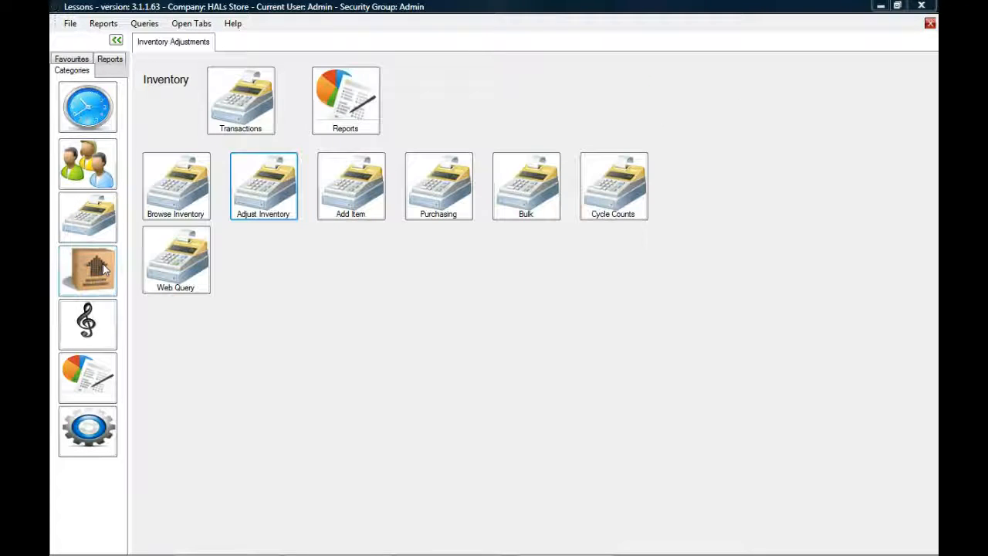
{"action": "left_click", "coordinate": [170, 193]}
{"action": "left_click", "coordinate": [714, 104]}
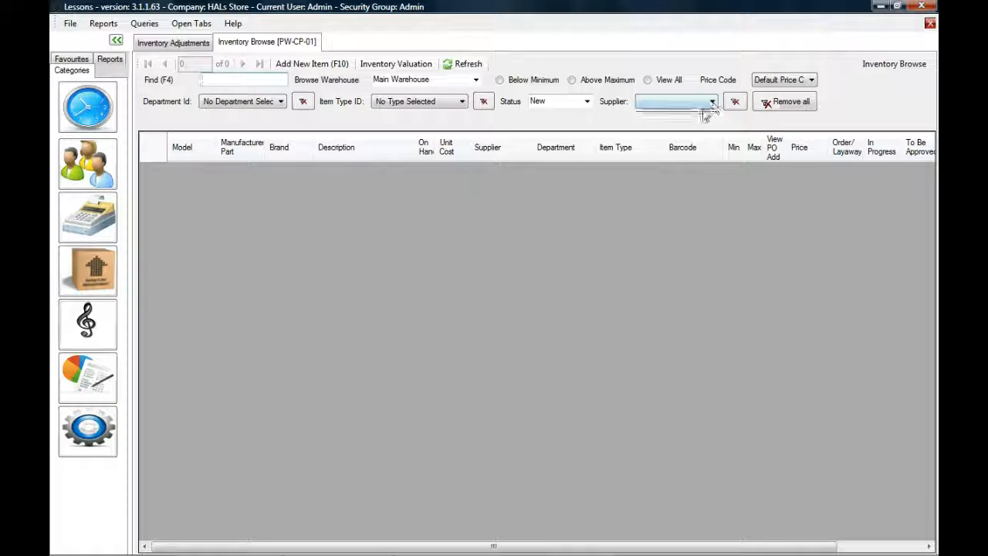
{"action": "left_click", "coordinate": [671, 125]}
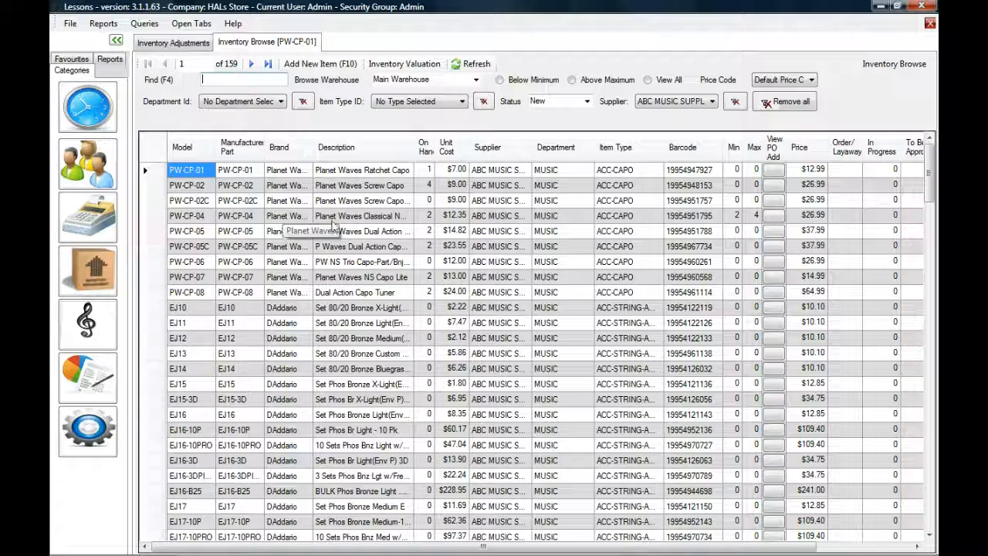
{"action": "right_click", "coordinate": [363, 234]}
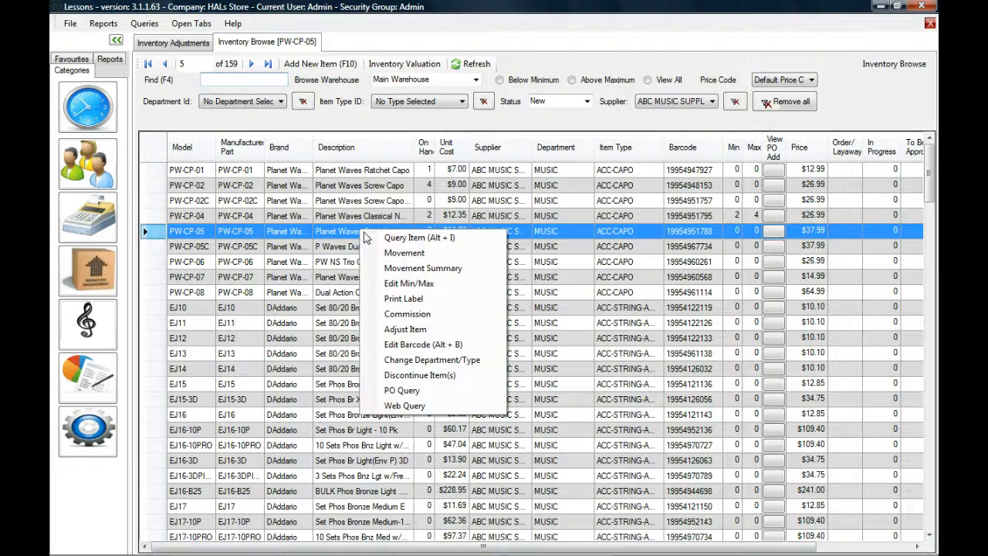
{"action": "left_click", "coordinate": [410, 328]}
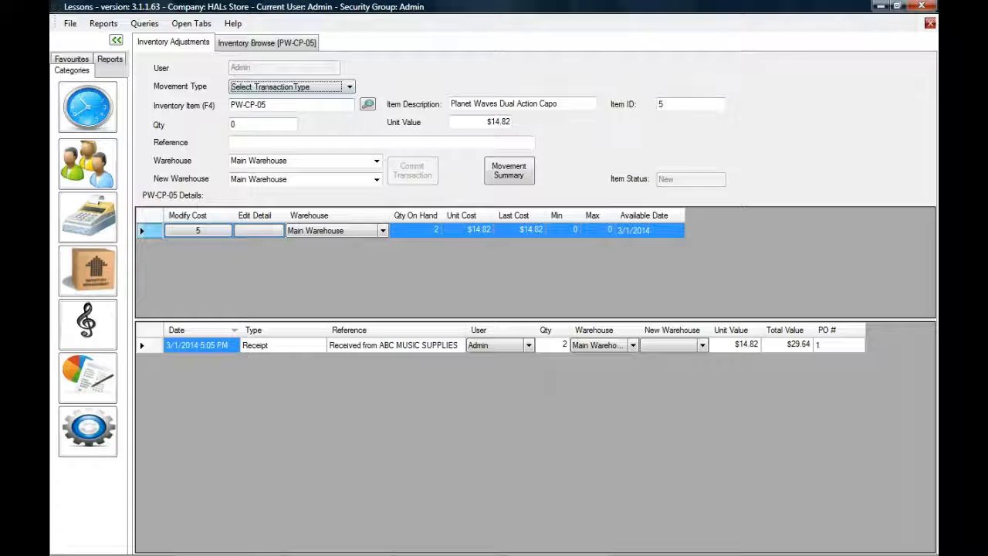
- Choose Receipt as the movement type for the PW-CP-05 adjustment
{"action": "left_click_drag", "start_coordinate": [268, 105], "coordinate": [221, 111]}
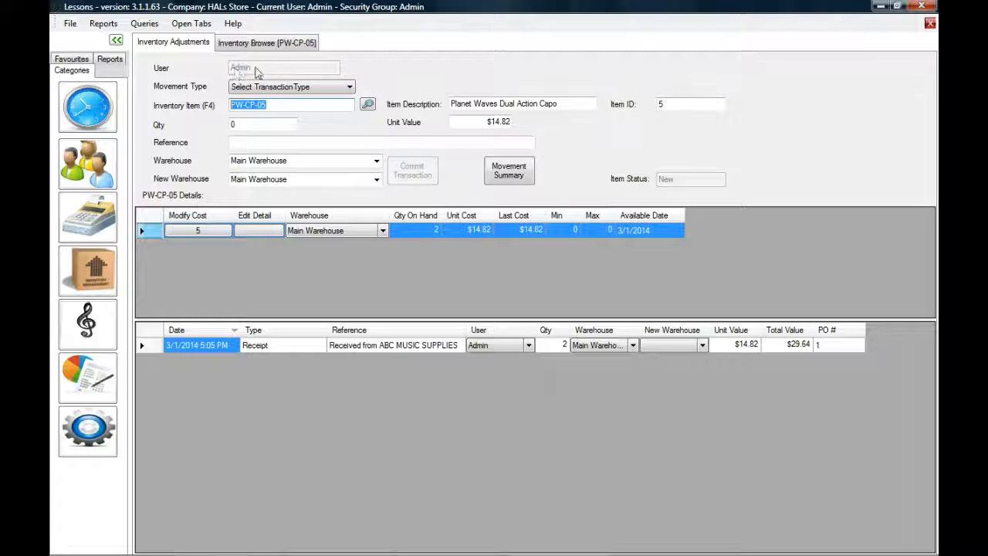
{"action": "left_click", "coordinate": [336, 88]}
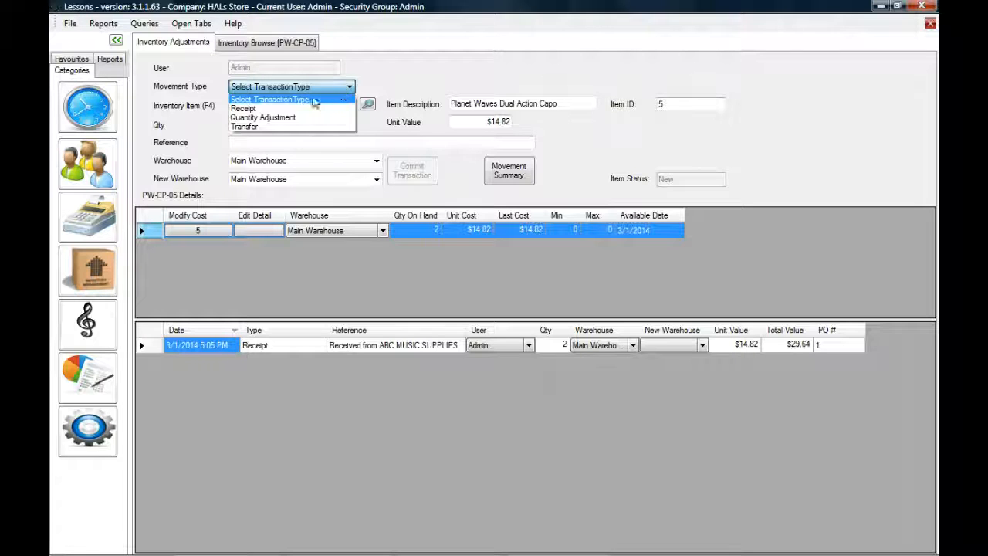
{"action": "left_click", "coordinate": [255, 108]}
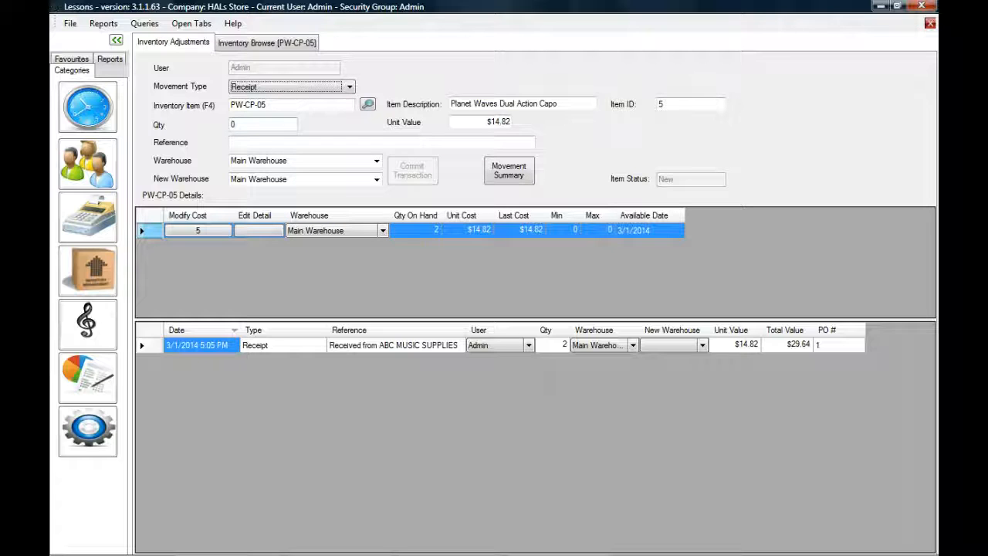
- Commit a Main Warehouse receipt of 1 PW-CP-05 referenced 'EXTRA CAPO ON PO#1', making on-hand 3
{"action": "left_click", "coordinate": [377, 347]}
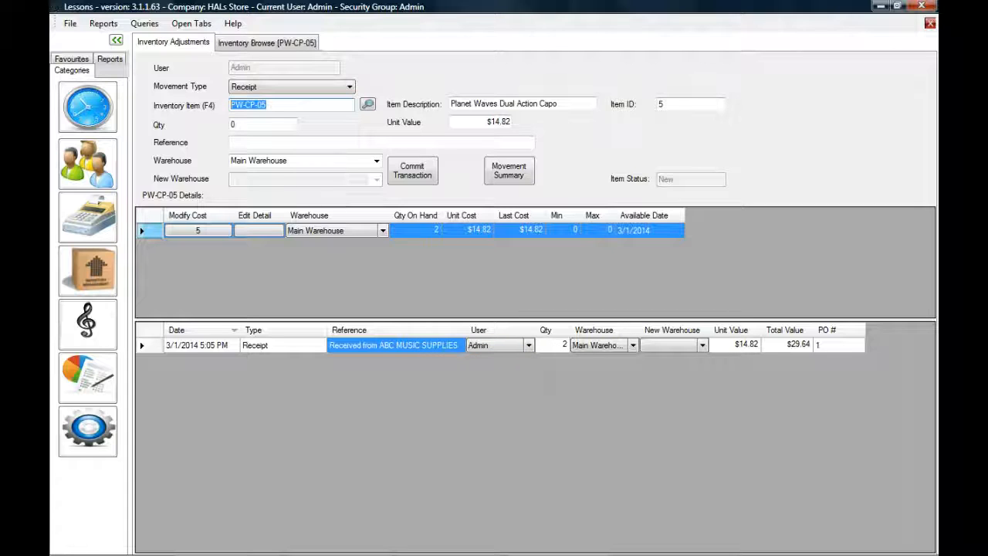
{"action": "key", "text": "Tab"}
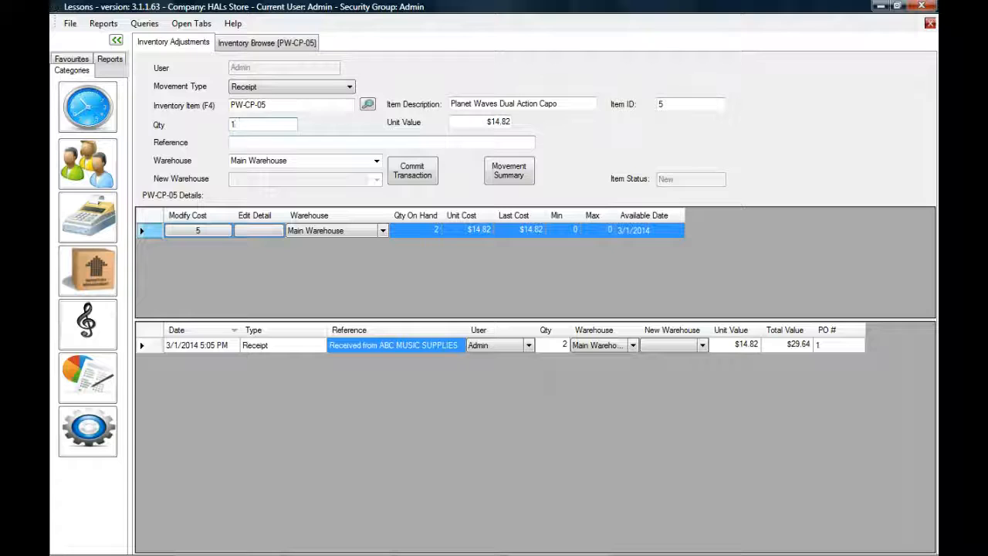
{"action": "type", "text": "EXTRA CAPO ON PO#1"}
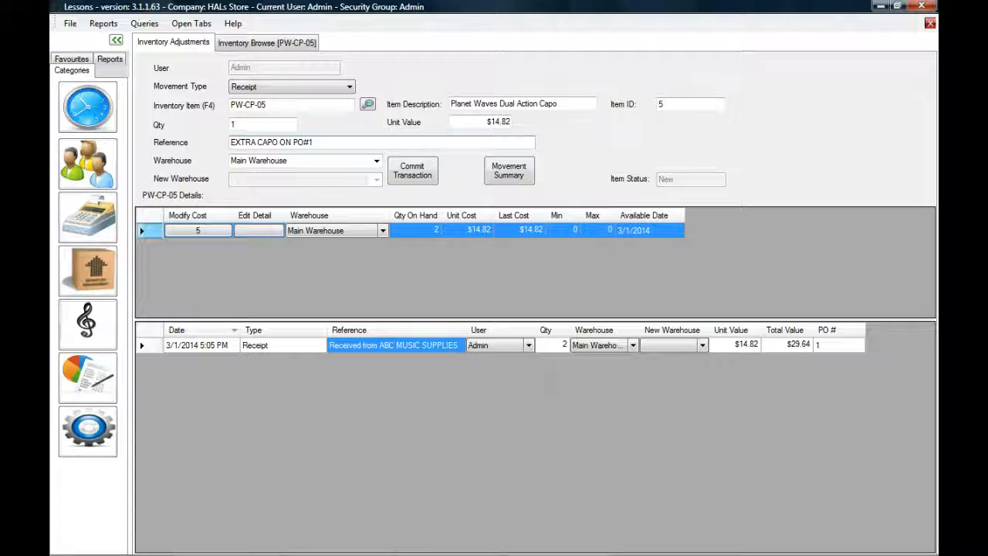
{"action": "key", "text": "shift+End"}
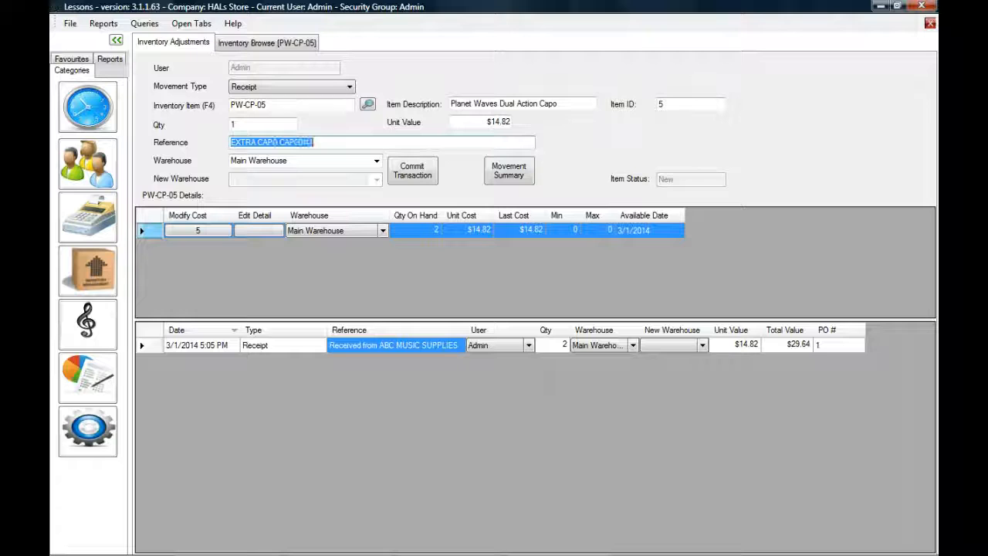
{"action": "left_click", "coordinate": [843, 350]}
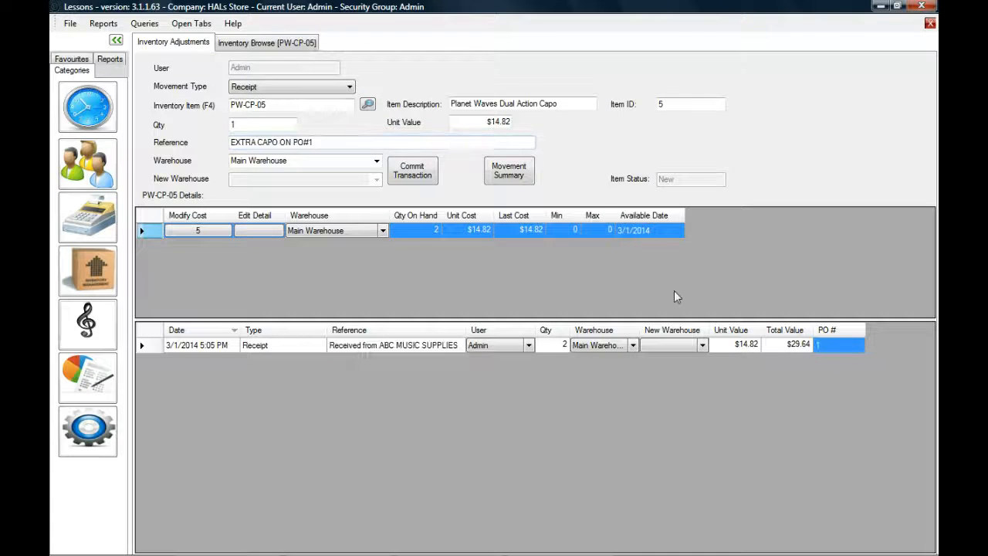
{"action": "left_click", "coordinate": [241, 160]}
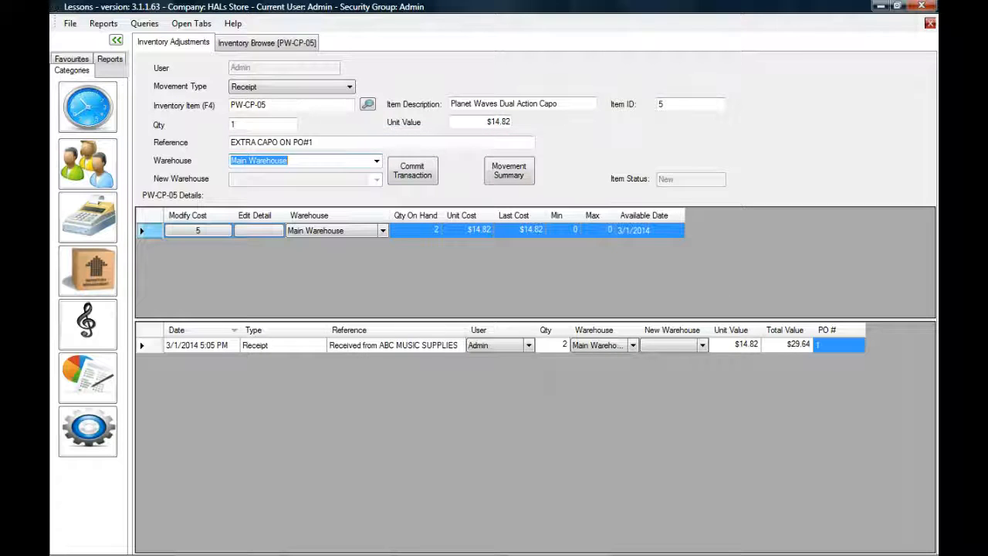
{"action": "key", "text": "shift+Tab"}
{"action": "key", "text": "shift+Tab"}
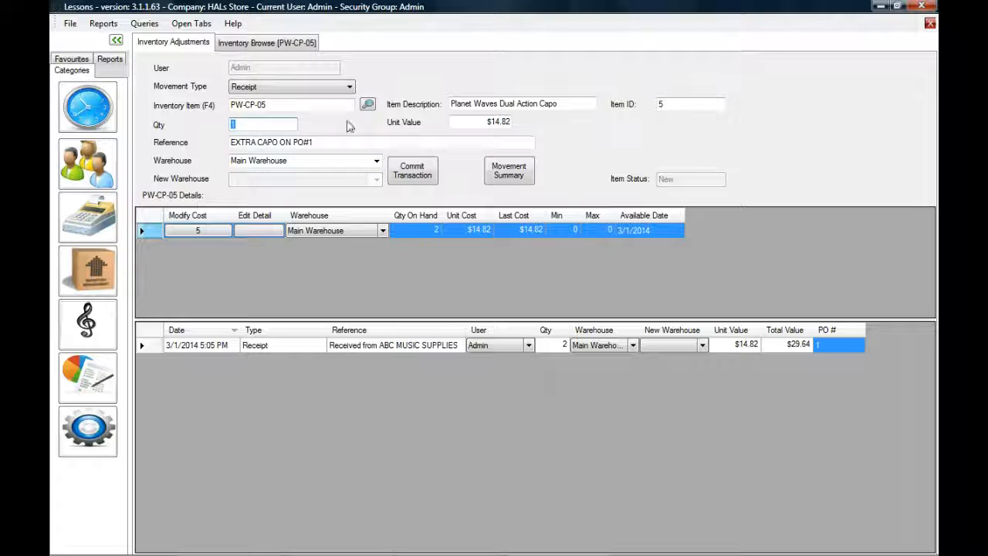
{"action": "left_click", "coordinate": [423, 174]}
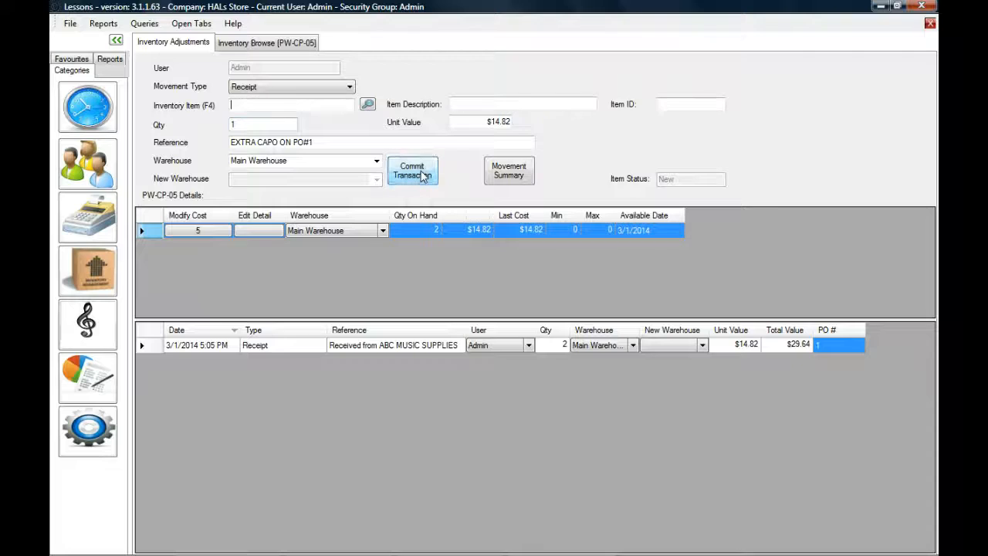
{"action": "left_click", "coordinate": [430, 232]}
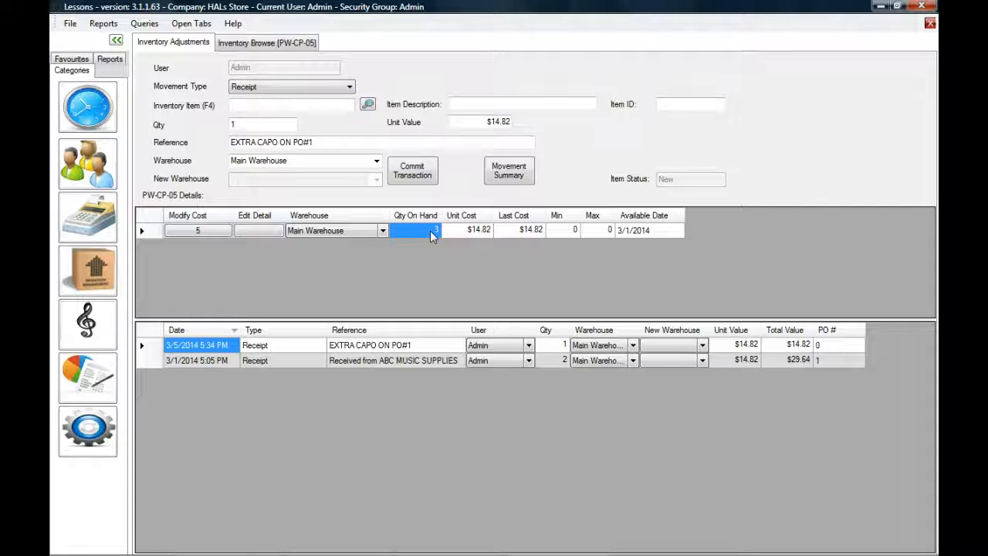
{"action": "left_click_drag", "start_coordinate": [315, 142], "coordinate": [230, 155]}
{"action": "left_click", "coordinate": [349, 348]}
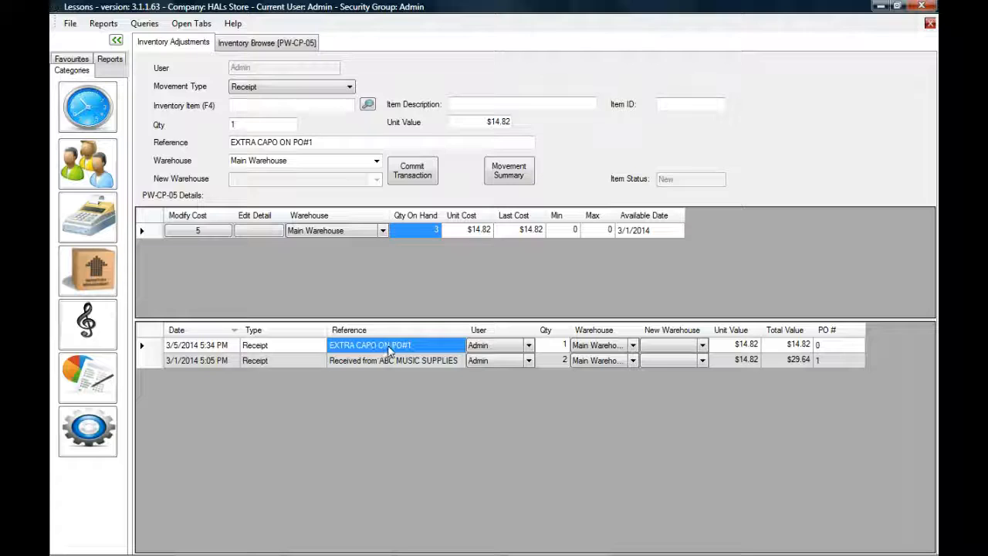
{"action": "left_click", "coordinate": [840, 364]}
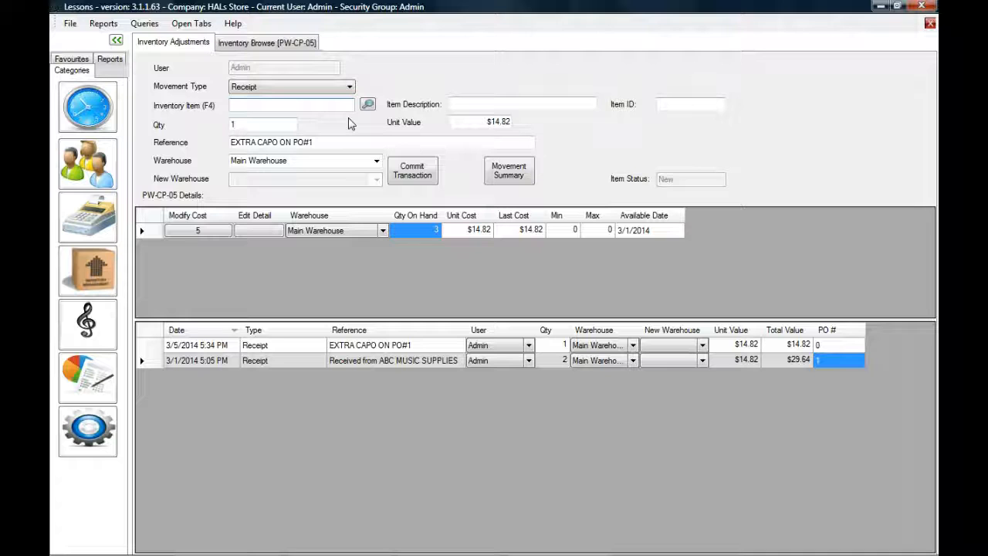
- Load PW-CP-02C Screw Capo-Silver and set the movement type to Quantity Adjustment
{"action": "type", "text": "PW-"}
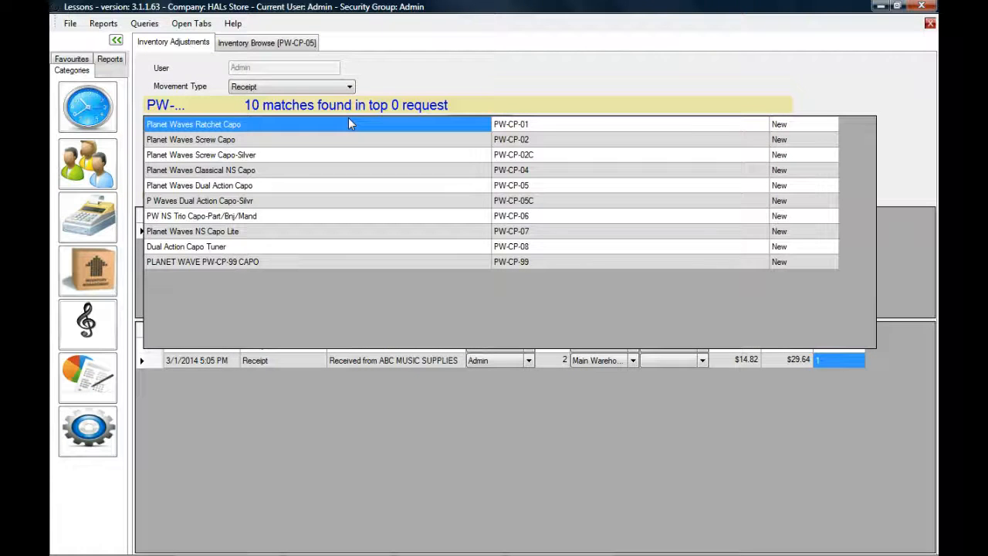
{"action": "type", "text": "CP"}
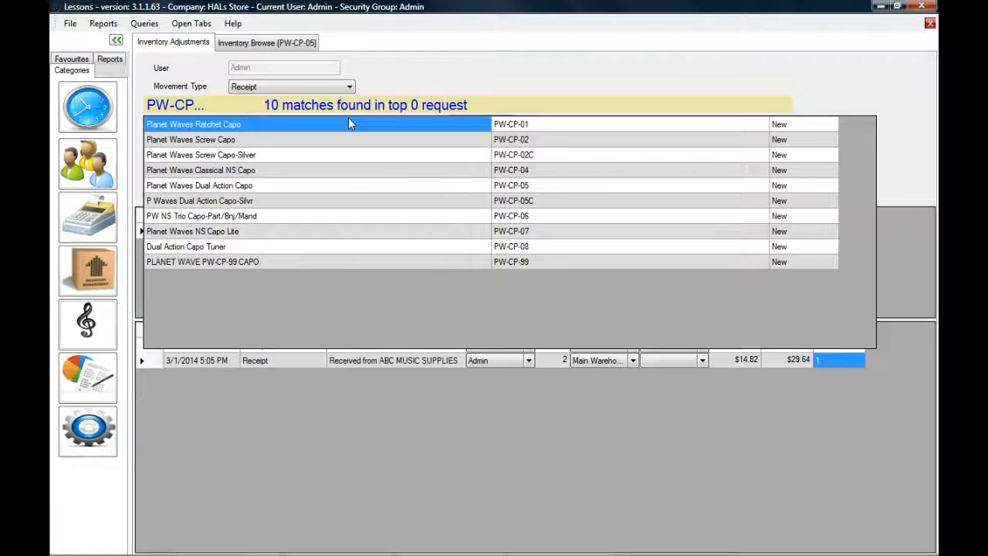
{"action": "key", "text": "Down"}
{"action": "key", "text": "Down"}
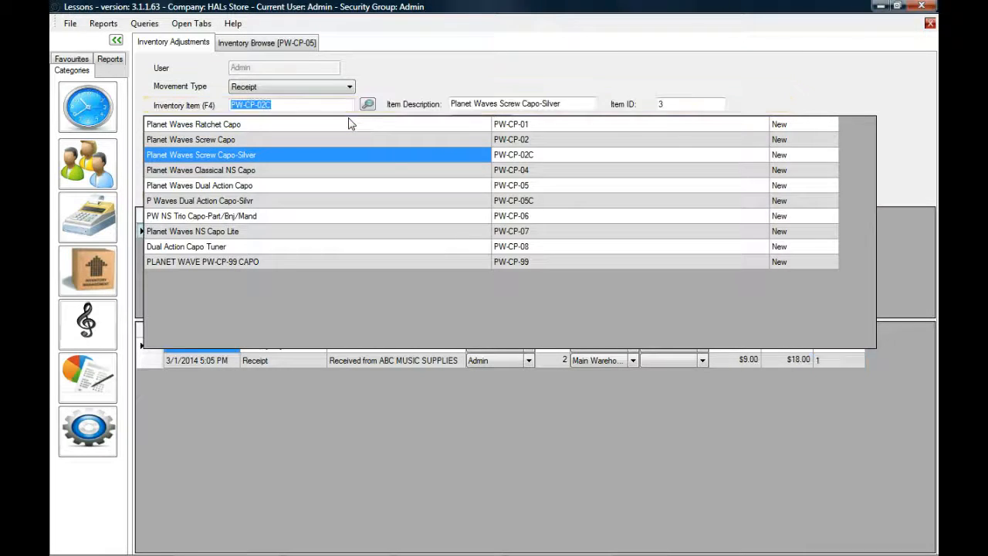
{"action": "key", "text": "Return"}
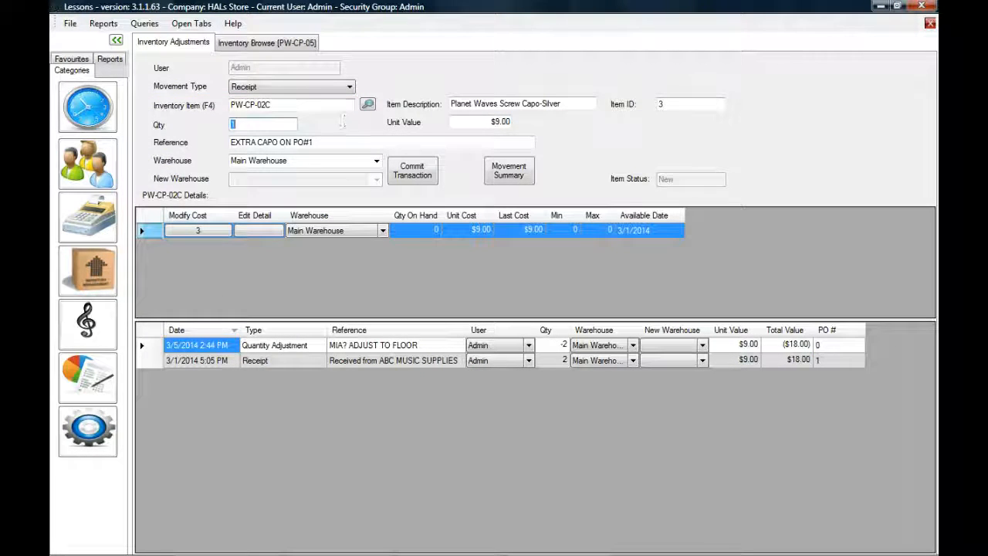
{"action": "left_click", "coordinate": [349, 86]}
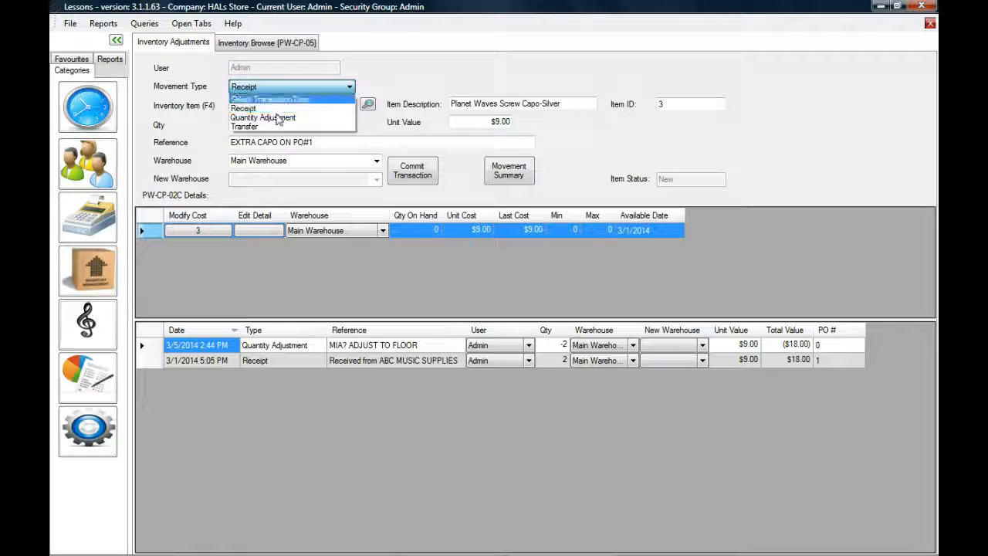
{"action": "left_click", "coordinate": [278, 118]}
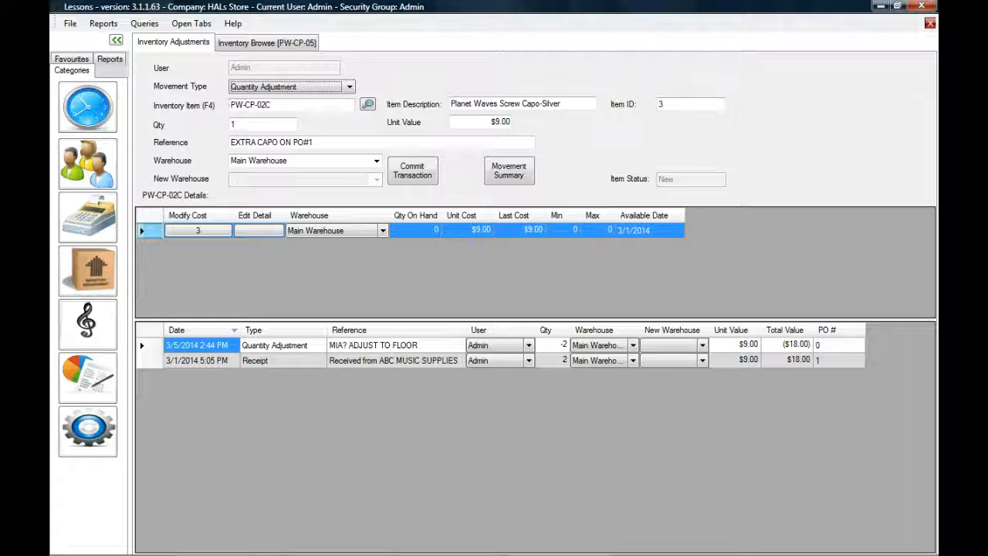
- Enter quantity 1 and review the history, including the earlier MIA? ADJUST TO FLOOR entry
{"action": "left_click", "coordinate": [274, 348]}
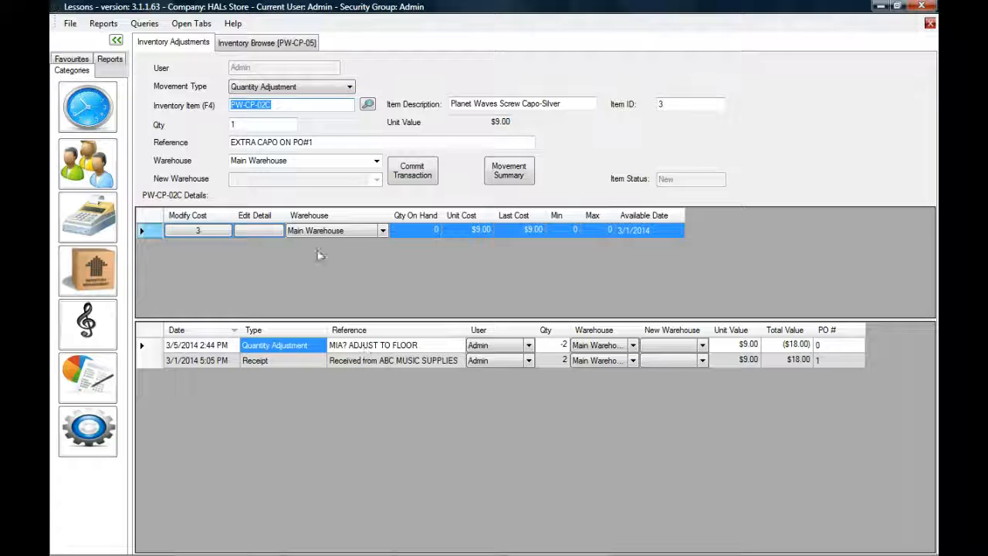
{"action": "left_click", "coordinate": [263, 124]}
{"action": "key", "text": "shift+Tab"}
{"action": "key", "text": "Tab"}
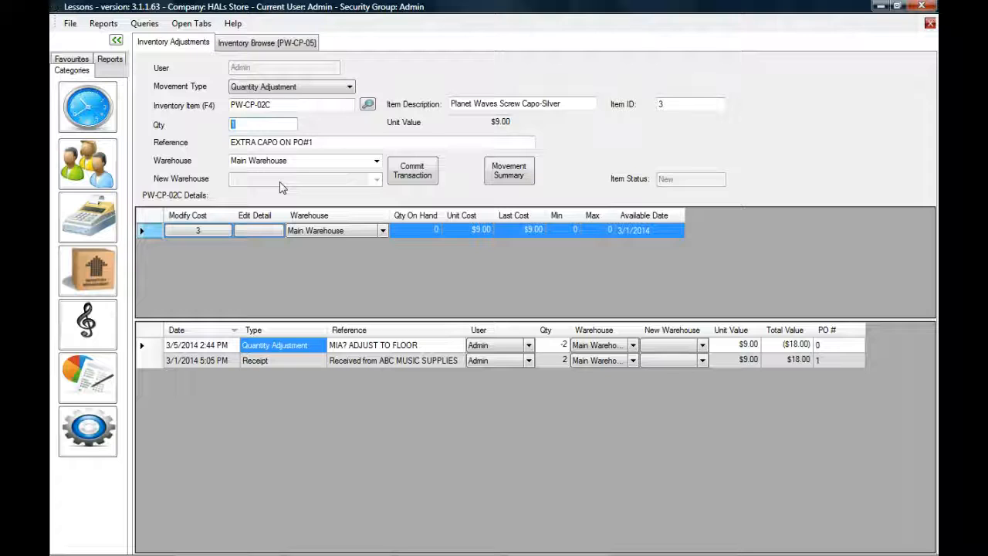
{"action": "left_click", "coordinate": [424, 230]}
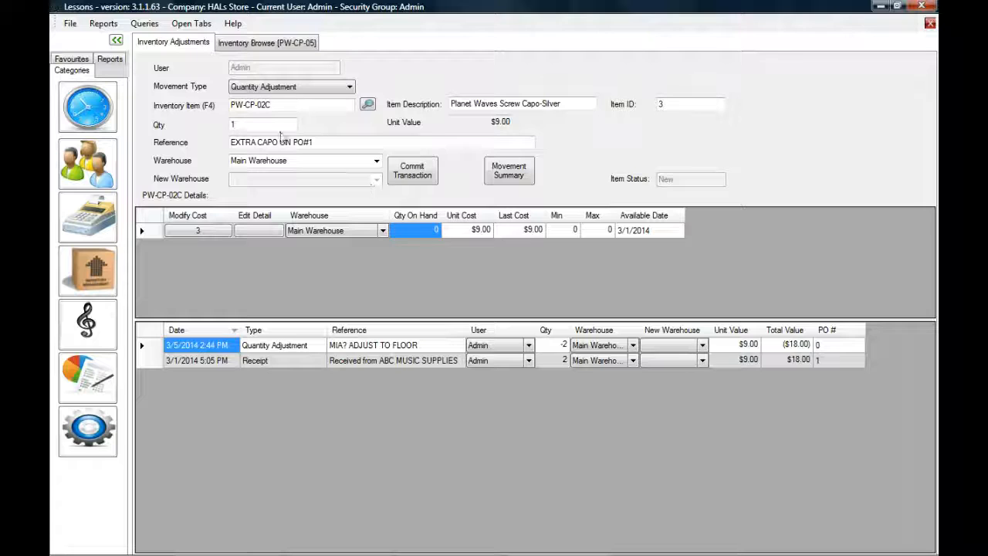
{"action": "left_click", "coordinate": [232, 124]}
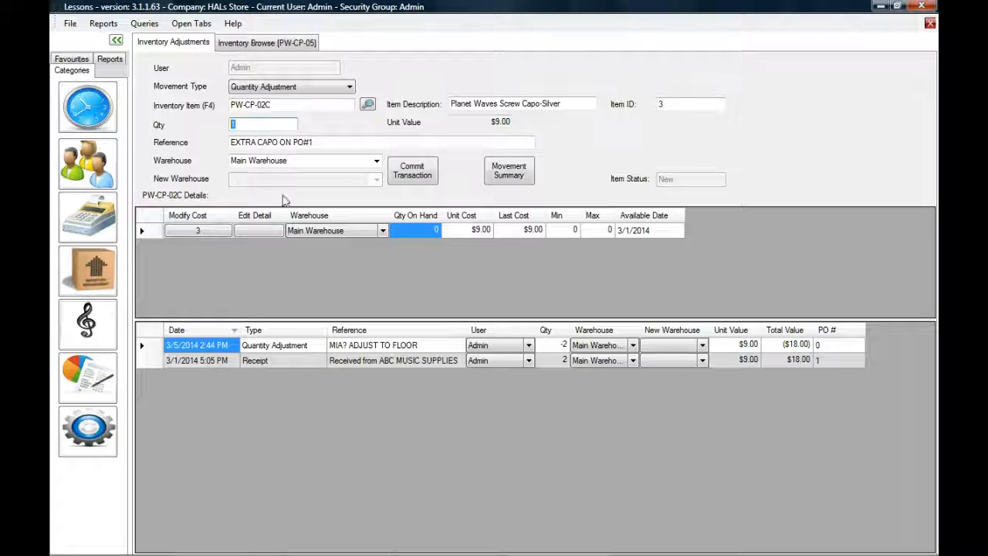
{"action": "left_click", "coordinate": [332, 349]}
{"action": "left_click", "coordinate": [210, 360], "text": "shift"}
{"action": "left_click", "coordinate": [192, 347], "text": "shift"}
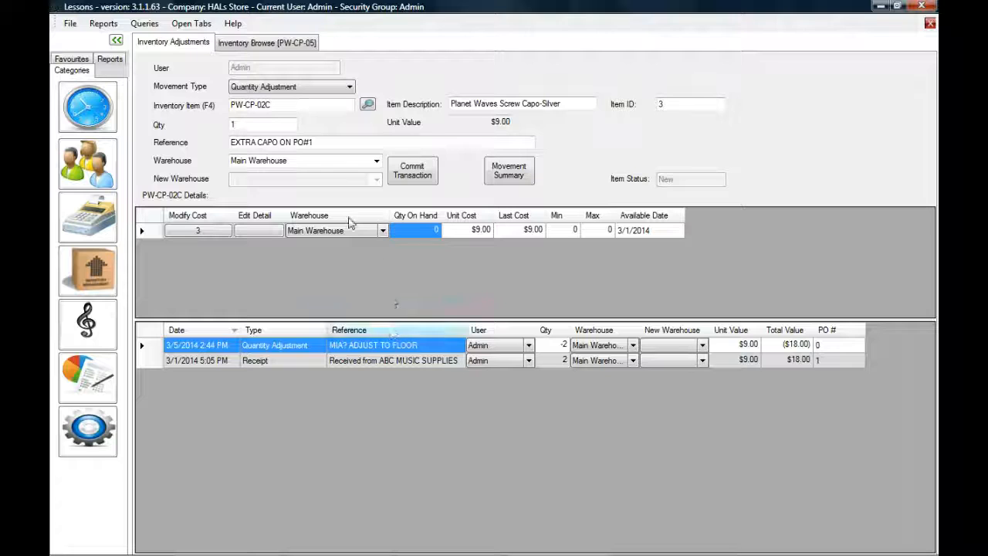
- Commit the +1 adjustment referenced 'FOUND CAPO IN BACK ROOM, ADJUSTING BACK INTO STOCK.'
{"action": "left_click_drag", "start_coordinate": [313, 142], "coordinate": [230, 142]}
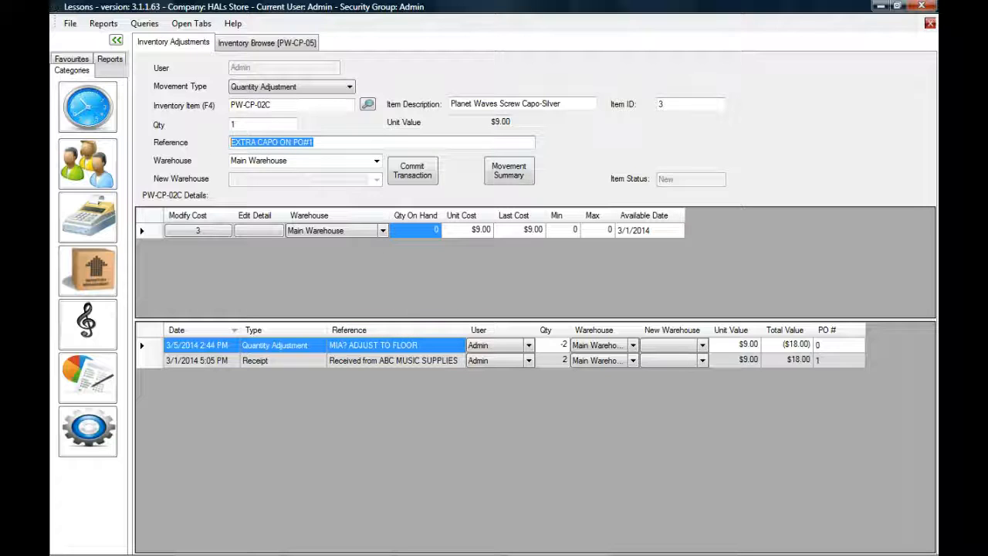
{"action": "type", "text": "FOUND CAPO IN BACK ROOM, ADJUSTING BACK INTO STOCK."}
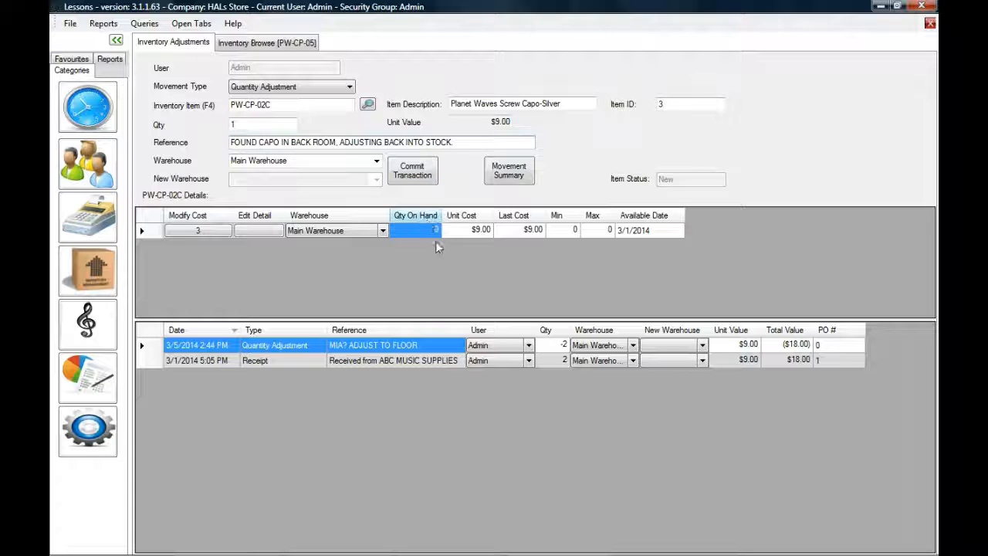
{"action": "key", "text": "shift+Tab"}
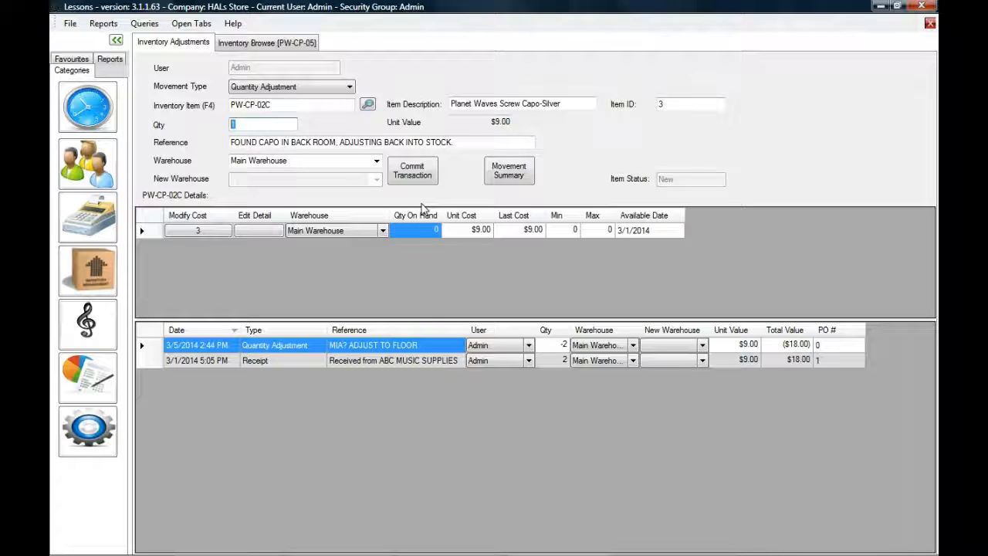
{"action": "key", "text": "Tab"}
{"action": "key", "text": "Tab"}
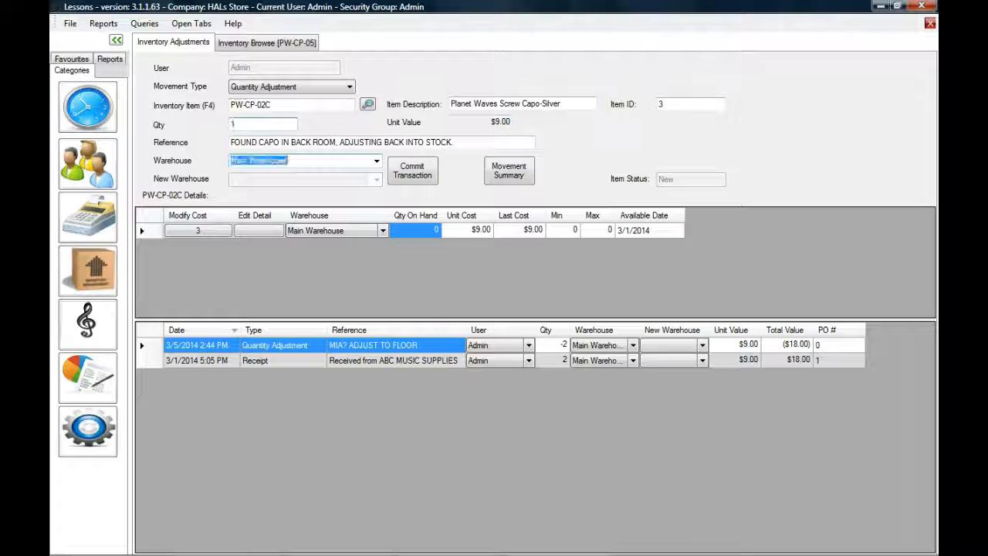
{"action": "left_click", "coordinate": [427, 174]}
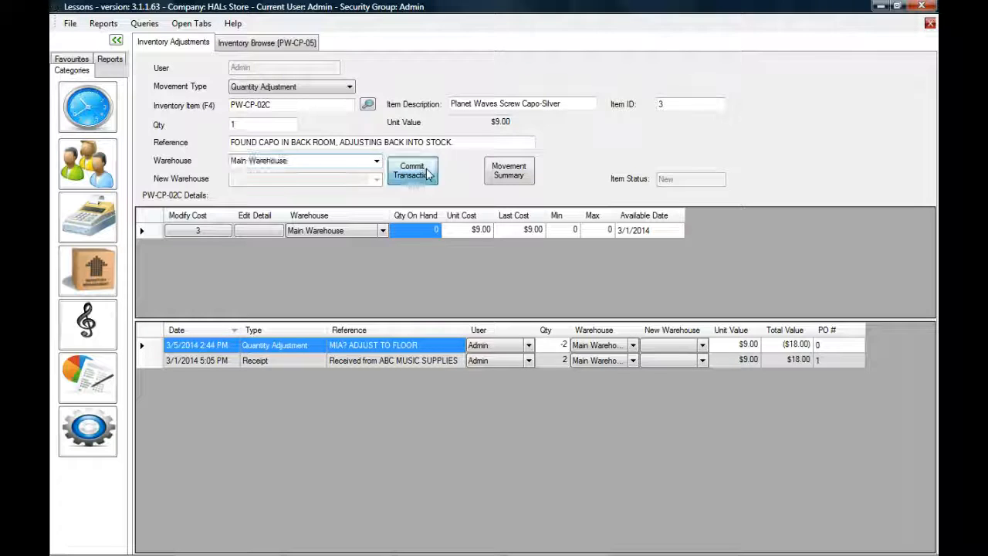
- Commit a -1 PW-CP-05 quantity adjustment with a reference noting a demo capo given out to try
{"action": "left_click", "coordinate": [423, 235]}
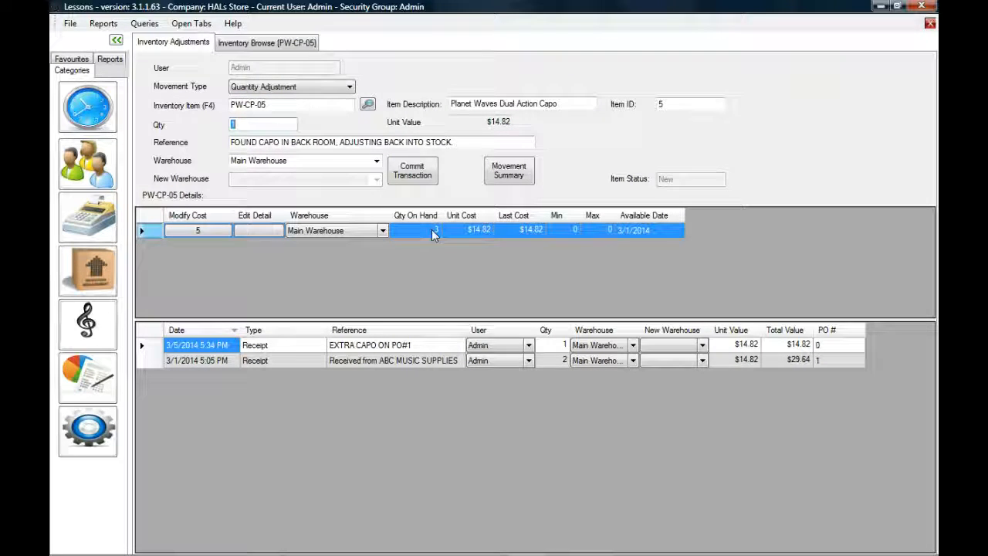
{"action": "type", "text": "-1"}
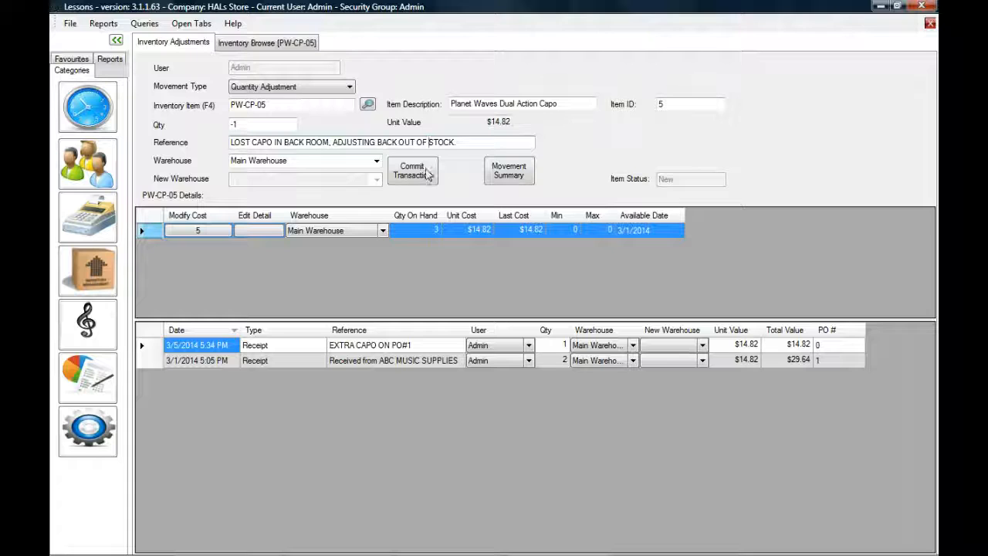
{"action": "left_click", "coordinate": [426, 232]}
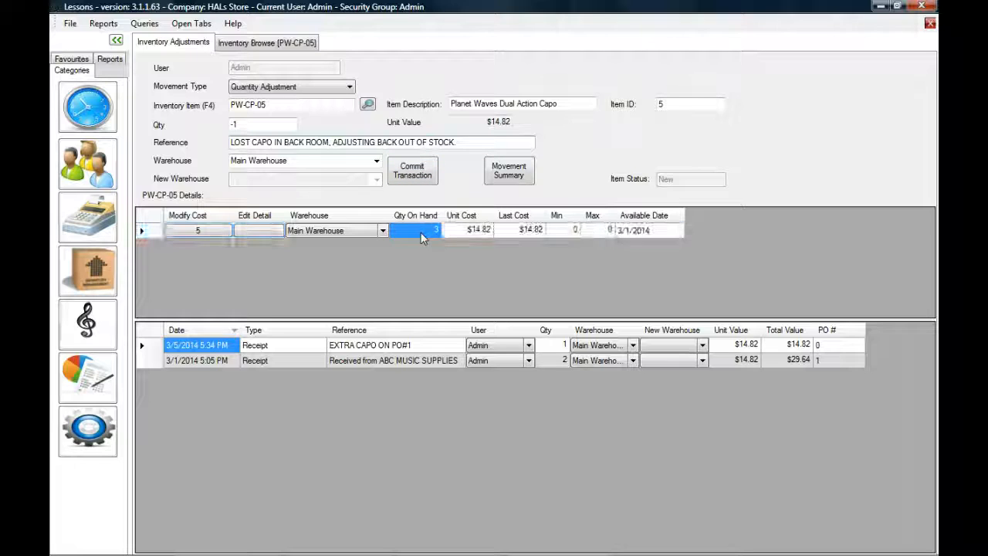
{"action": "left_click", "coordinate": [380, 347]}
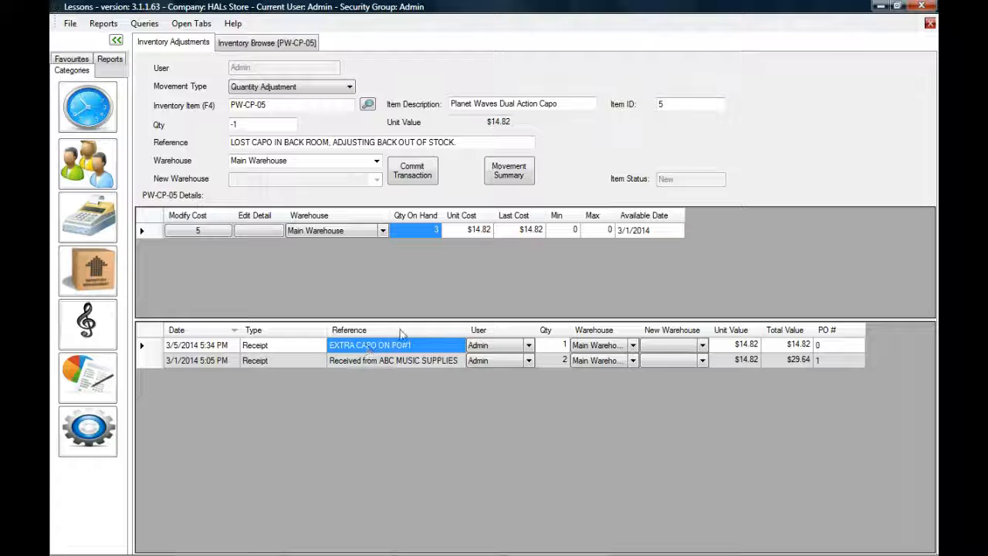
{"action": "left_click_drag", "start_coordinate": [464, 142], "coordinate": [198, 154]}
{"action": "type", "text": "GA"}
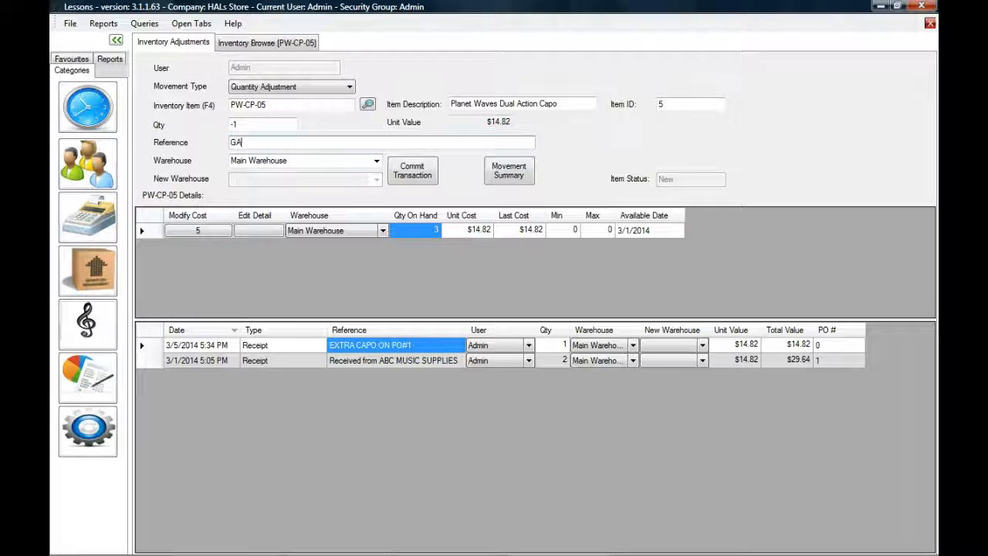
{"action": "type", "text": "VE TO TIM AS A DEMO TO TRY OUT"}
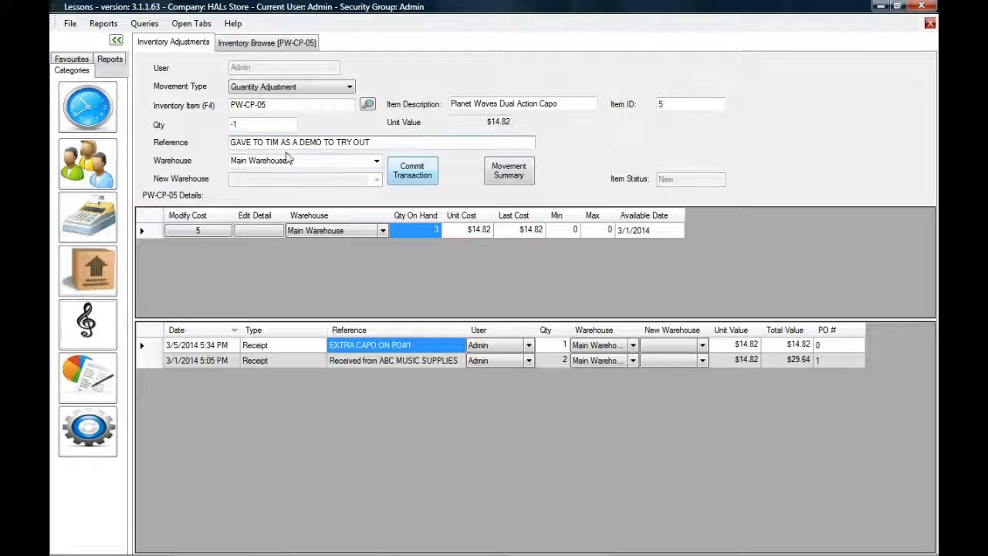
{"action": "left_click_drag", "start_coordinate": [371, 142], "coordinate": [230, 142]}
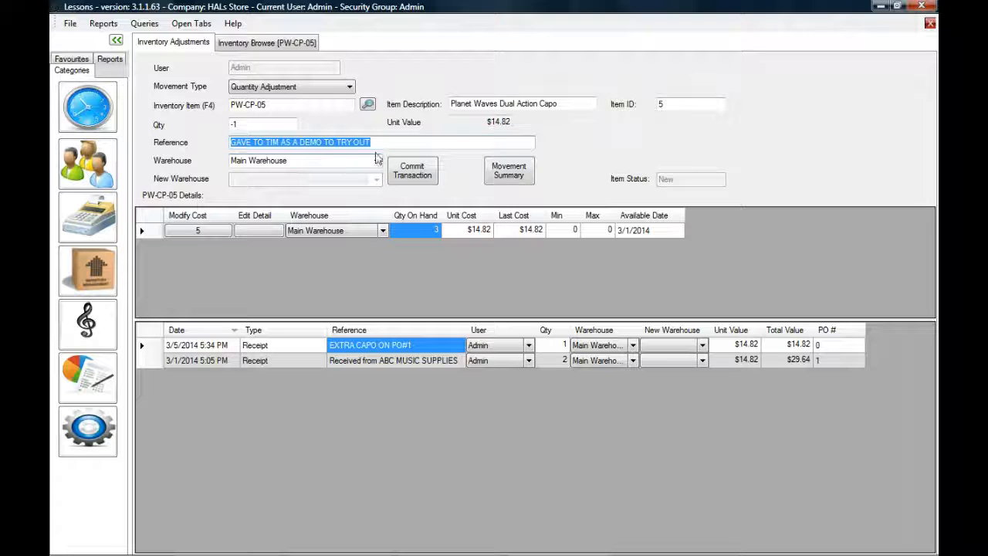
{"action": "left_click", "coordinate": [432, 231]}
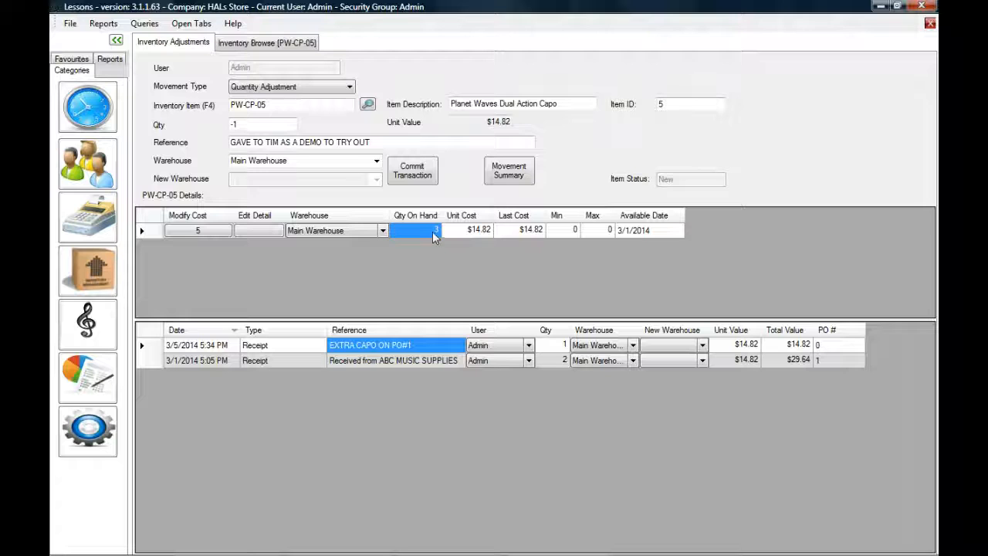
{"action": "left_click", "coordinate": [429, 176]}
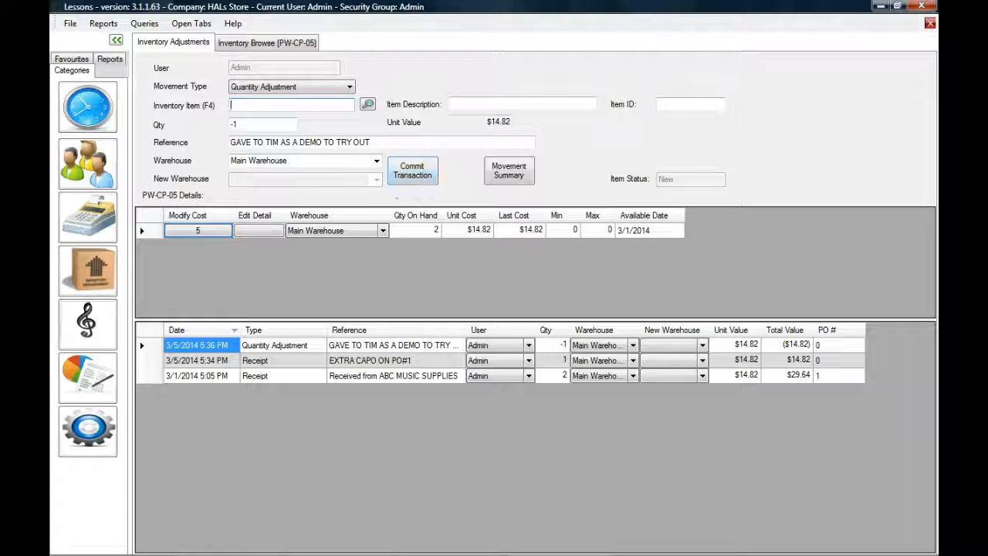
- Set the movement type to Transfer and load PW-CP-02, the Planet Waves Screw Capo
{"action": "left_click", "coordinate": [278, 87]}
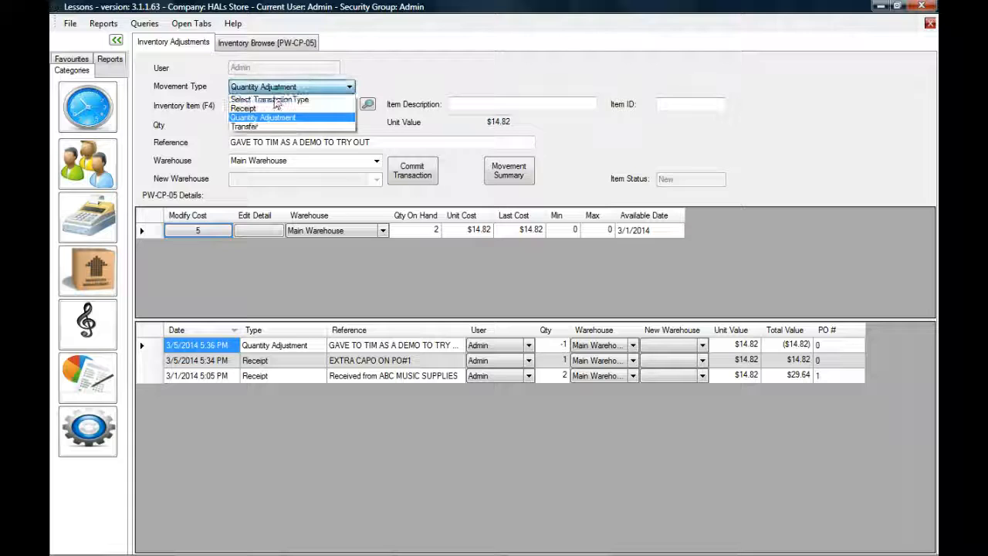
{"action": "left_click", "coordinate": [262, 126]}
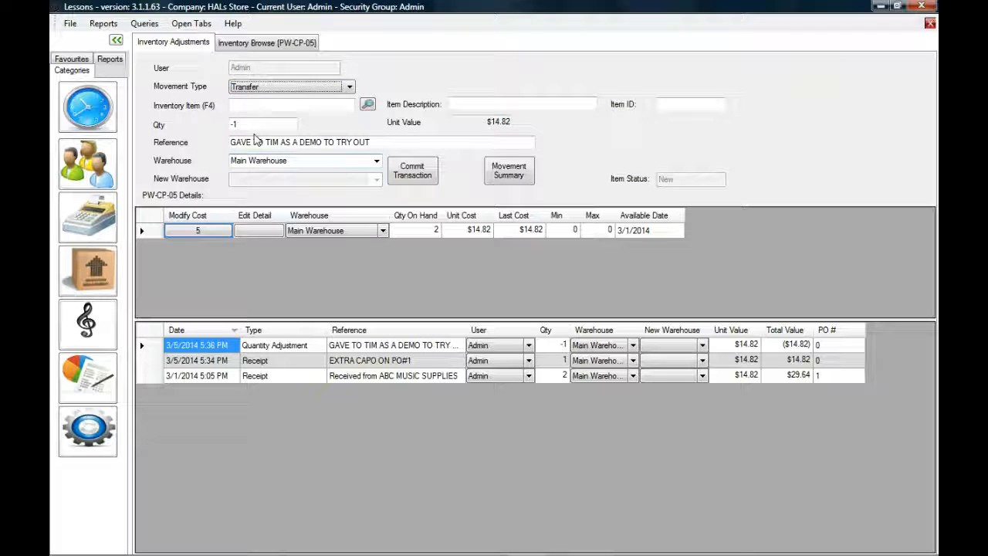
{"action": "left_click", "coordinate": [254, 106]}
{"action": "type", "text": "P..."}
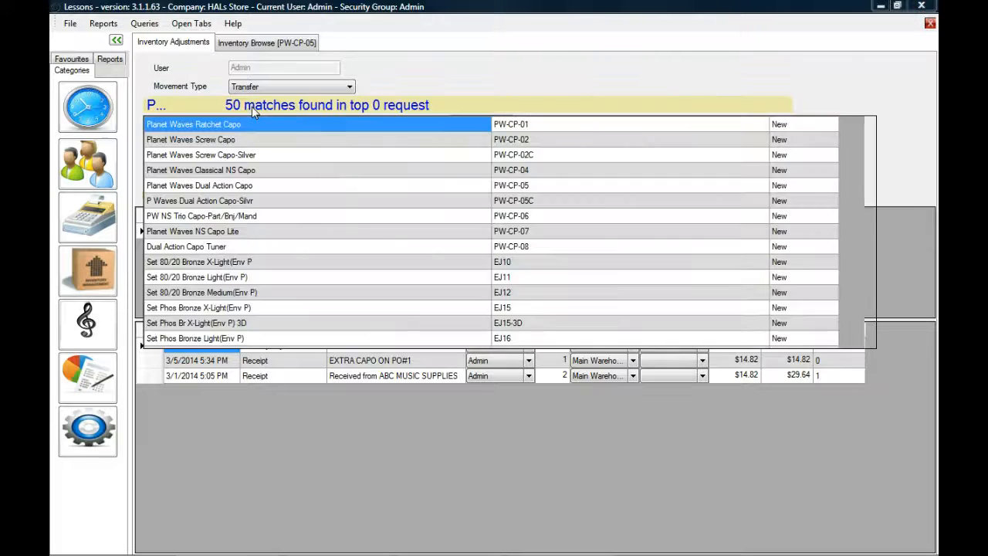
{"action": "type", "text": "W-CP"}
{"action": "key", "text": "Down"}
{"action": "key", "text": "Return"}
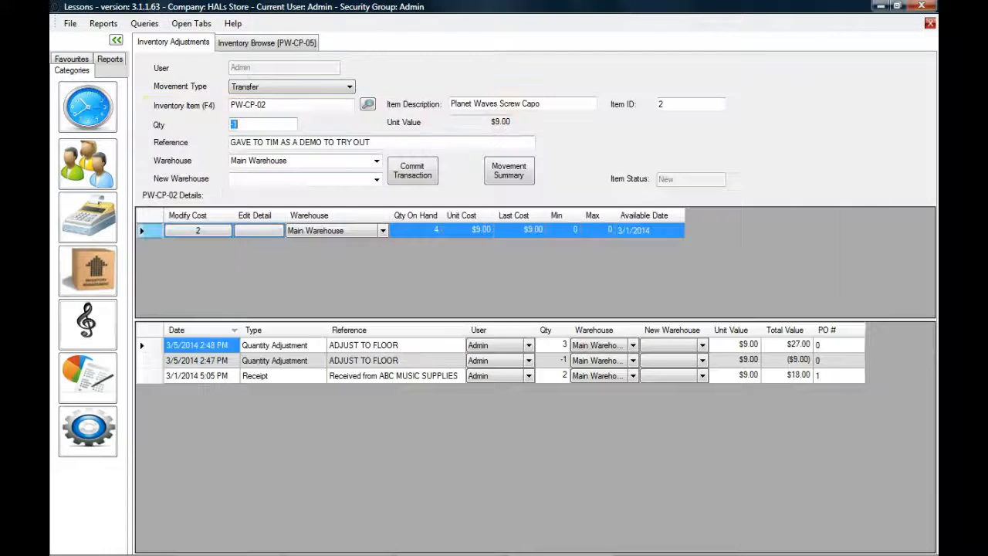
- Enter a transfer quantity of 1 with Main Warehouse as the destination warehouse
{"action": "type", "text": "1"}
{"action": "left_click", "coordinate": [295, 142]}
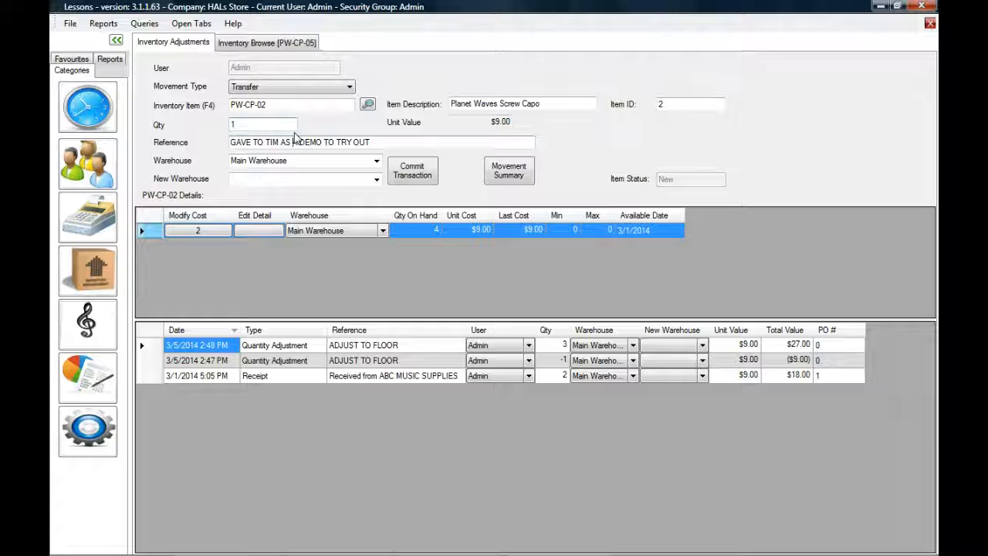
{"action": "left_click", "coordinate": [351, 178]}
{"action": "left_click", "coordinate": [372, 197]}
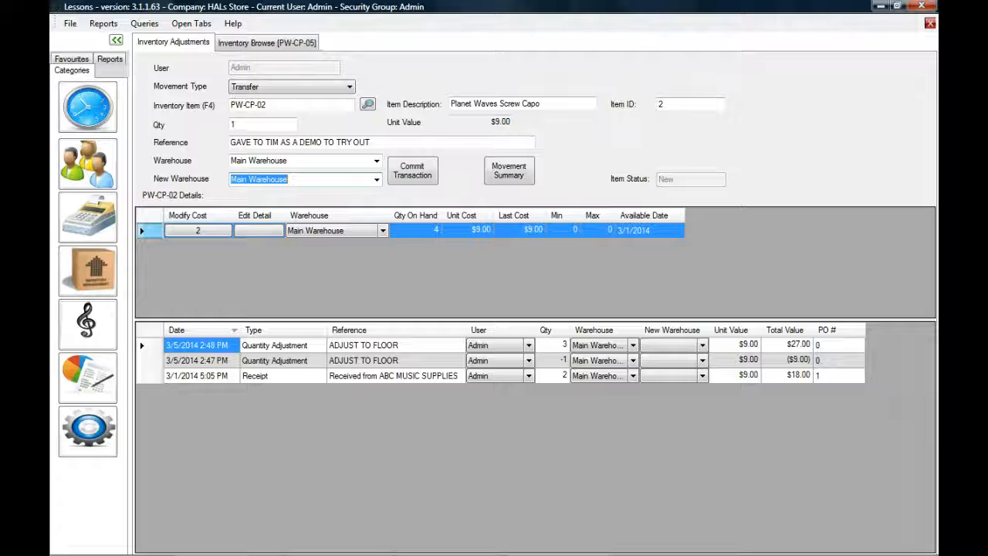
{"action": "left_click", "coordinate": [433, 232]}
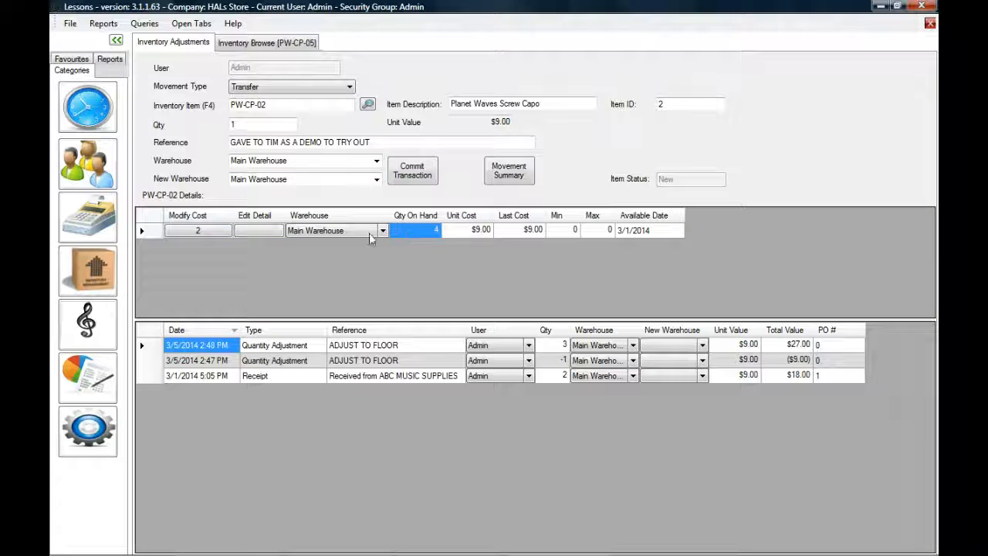
- Raise PW-CP-02's unit cost from $9.00 to $12.00 with a pasted supplier cost-increase reference
{"action": "left_click", "coordinate": [216, 229]}
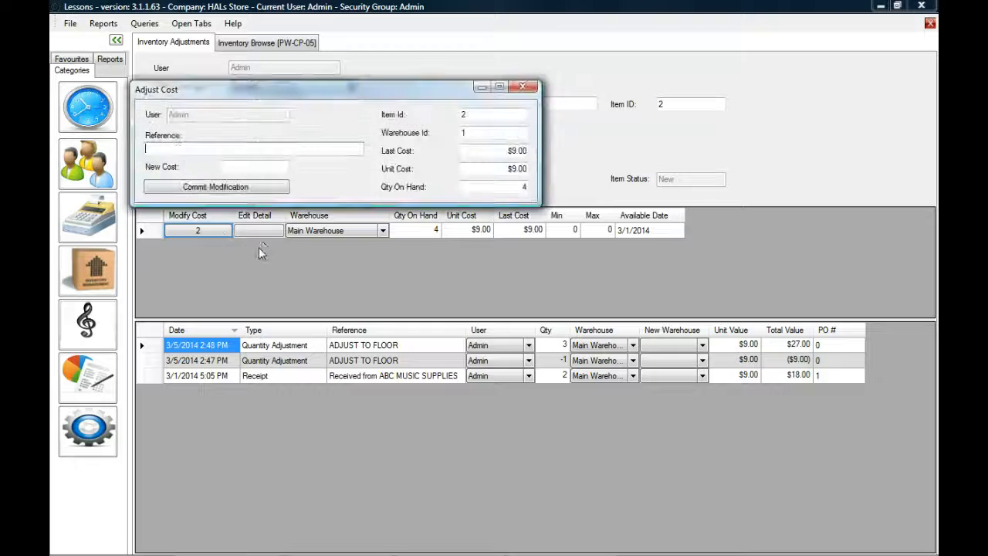
{"action": "key", "text": "ctrl+v"}
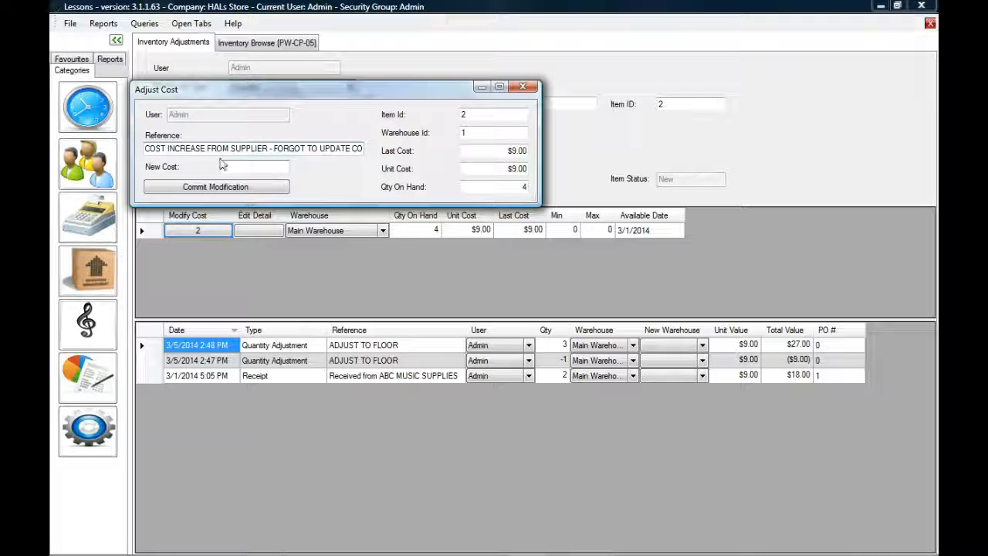
{"action": "left_click_drag", "start_coordinate": [145, 148], "coordinate": [414, 157]}
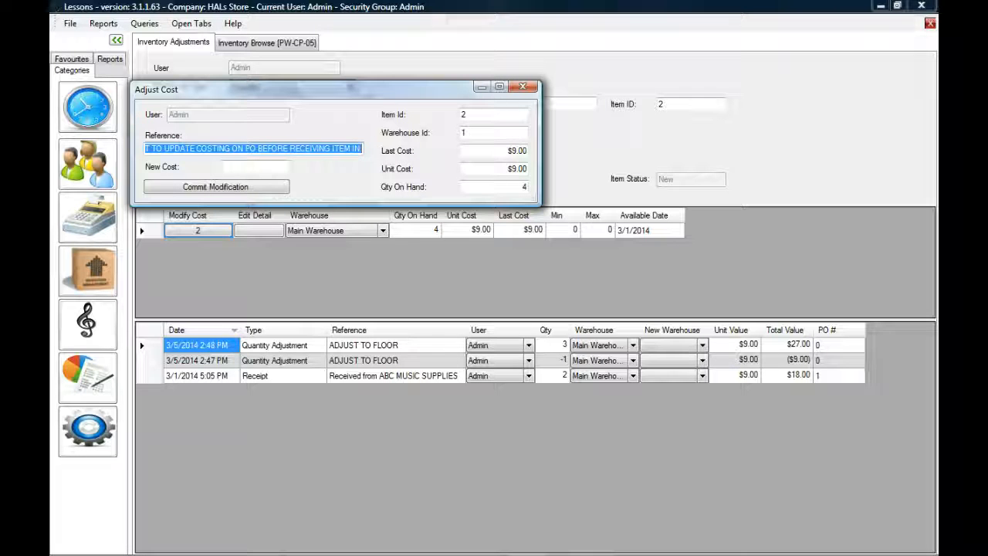
{"action": "left_click", "coordinate": [332, 148]}
{"action": "key", "text": "Home"}
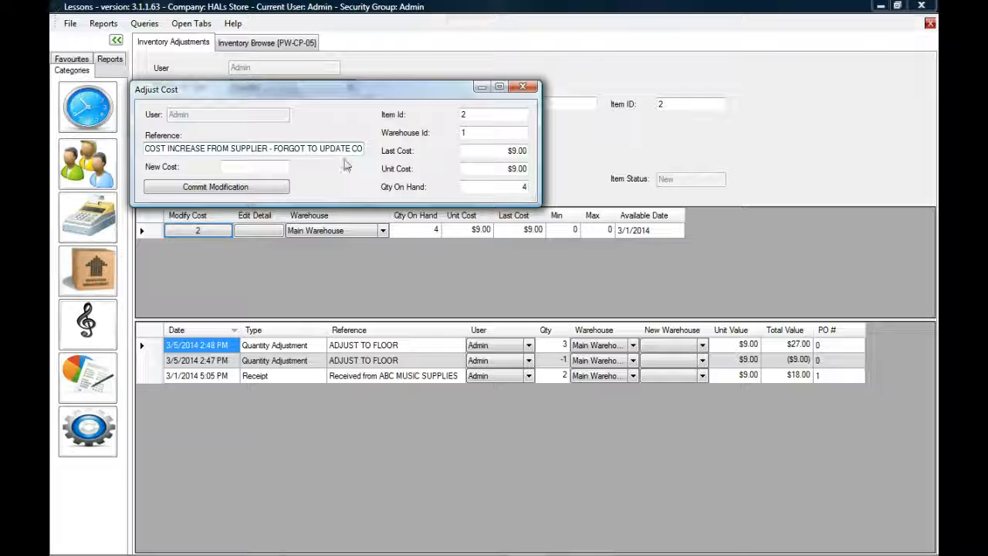
{"action": "left_click", "coordinate": [223, 166]}
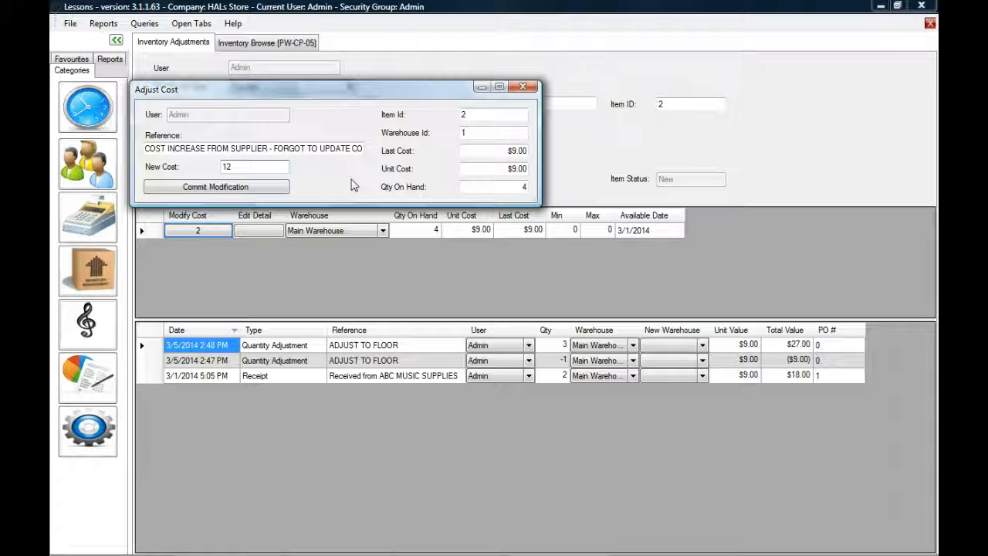
{"action": "left_click", "coordinate": [279, 192]}
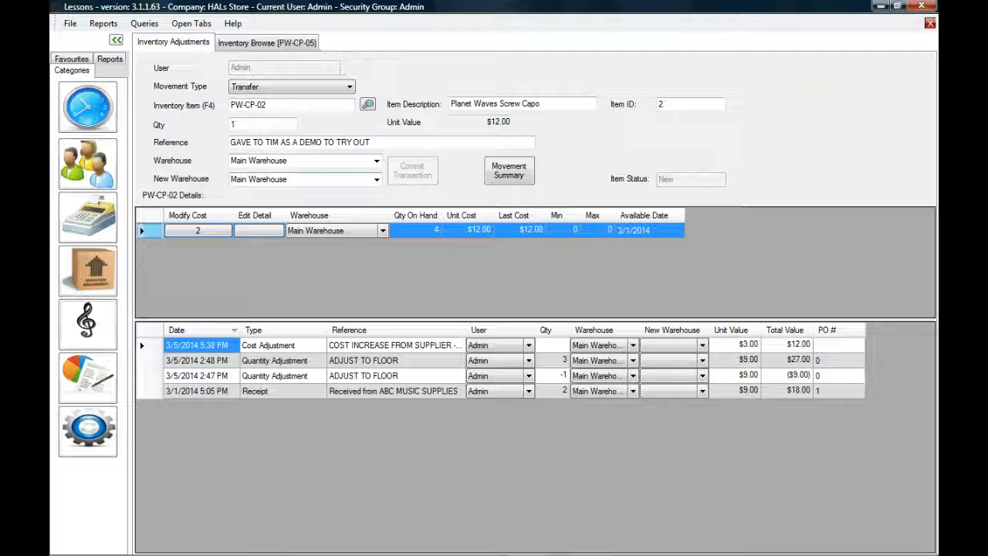
- Review the new $12.00 unit cost, the cost adjustment's $3.00/$12.00 values, and on-hand 4
{"action": "left_click", "coordinate": [480, 231]}
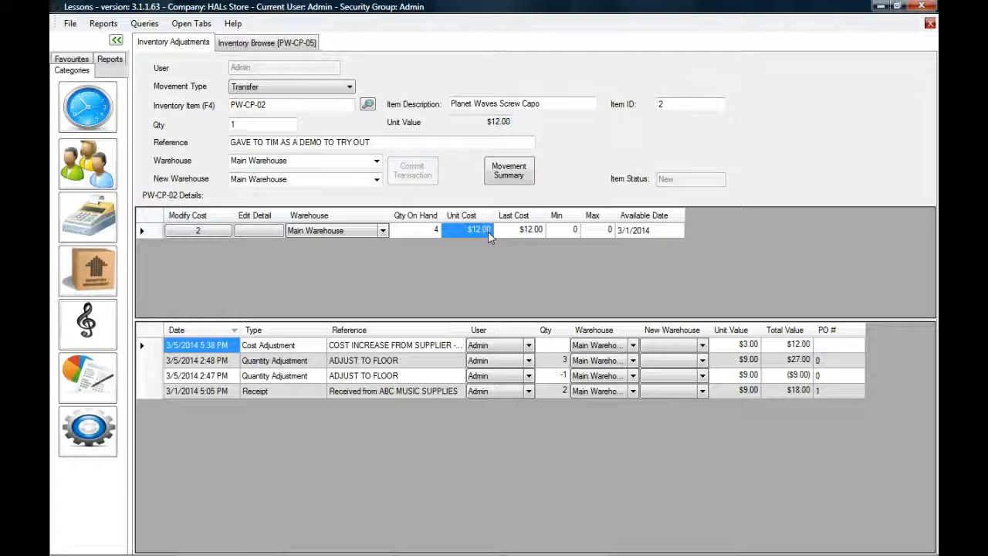
{"action": "left_click", "coordinate": [755, 348]}
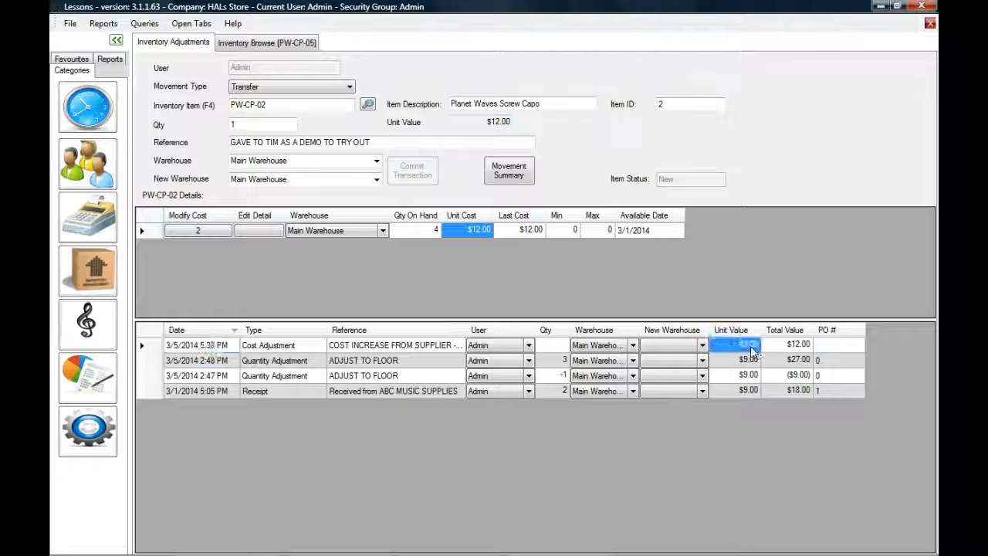
{"action": "left_click", "coordinate": [794, 347]}
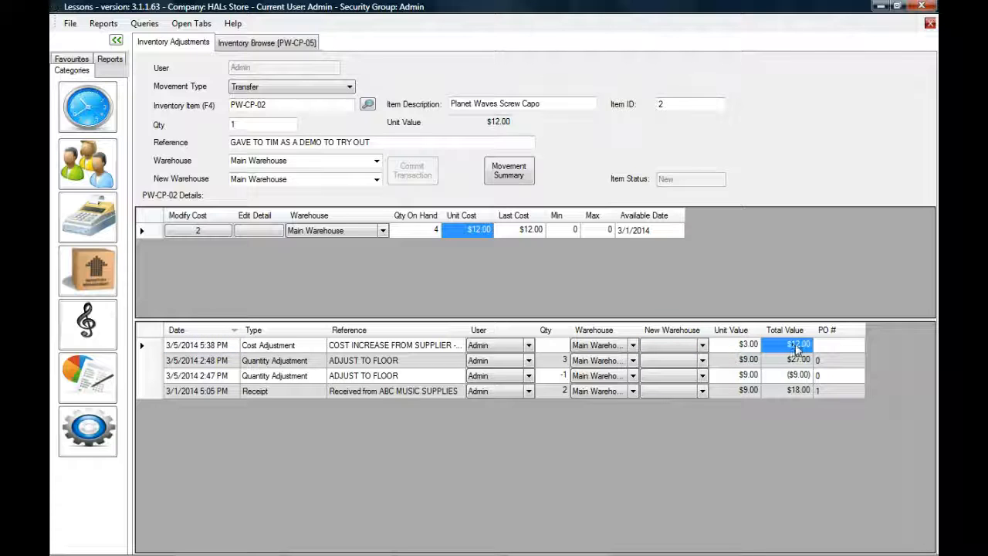
{"action": "left_click", "coordinate": [429, 234]}
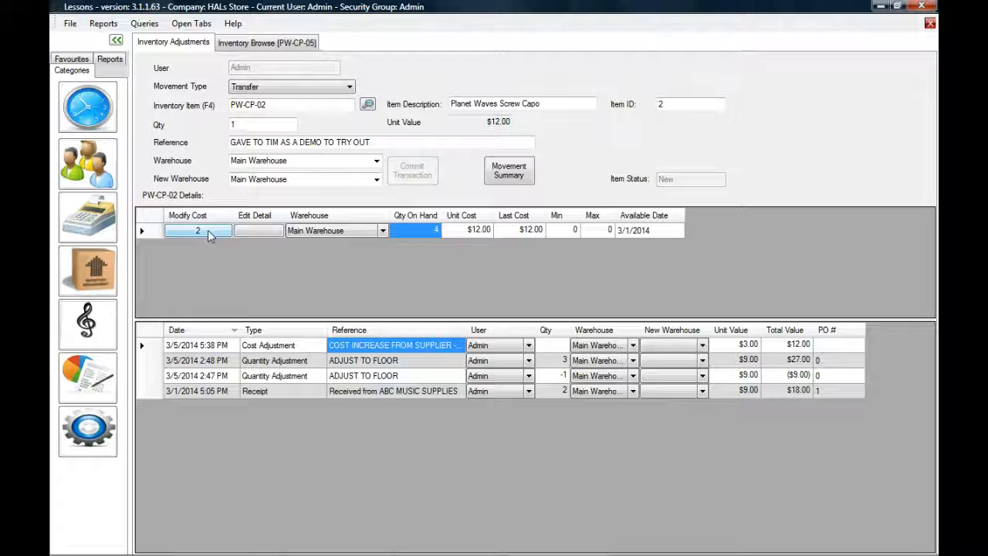
- Set the capo's warehouse minimum to 2 and maximum to 3
{"action": "left_click", "coordinate": [265, 230]}
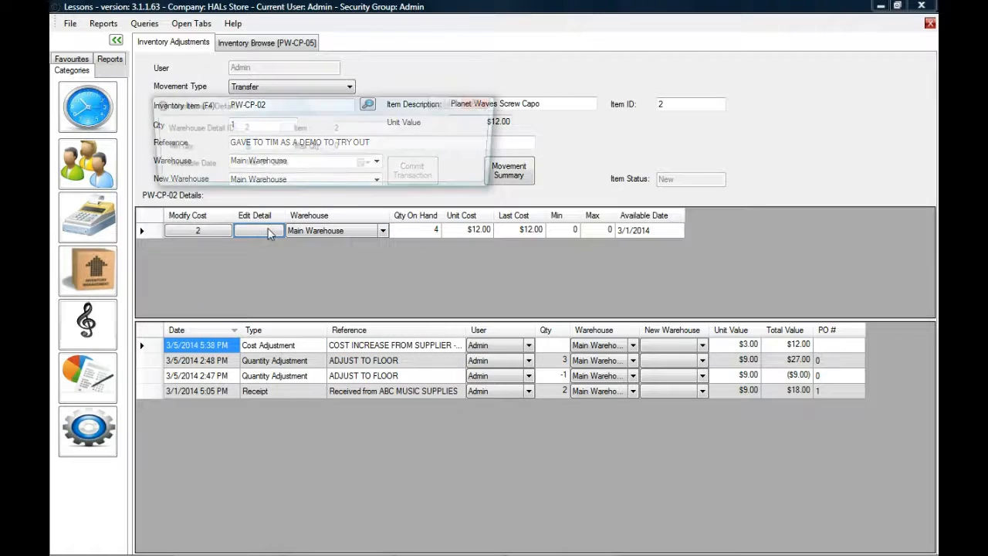
{"action": "type", "text": "2"}
{"action": "key", "text": "Tab"}
{"action": "type", "text": "3"}
{"action": "key", "text": "Return"}
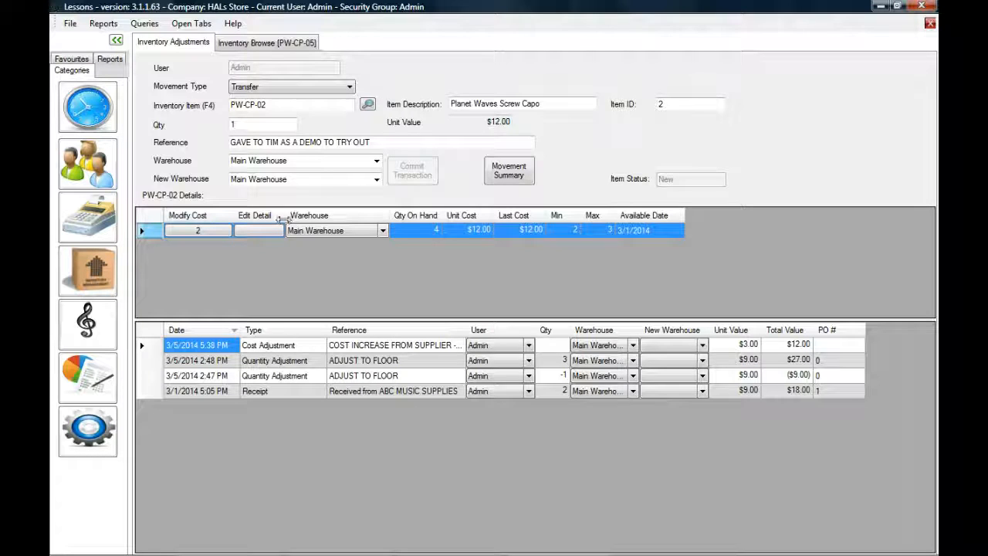
- Review the new minimum and history's quantity and cost adjustments, then switch to the POS category
{"action": "left_click", "coordinate": [572, 230]}
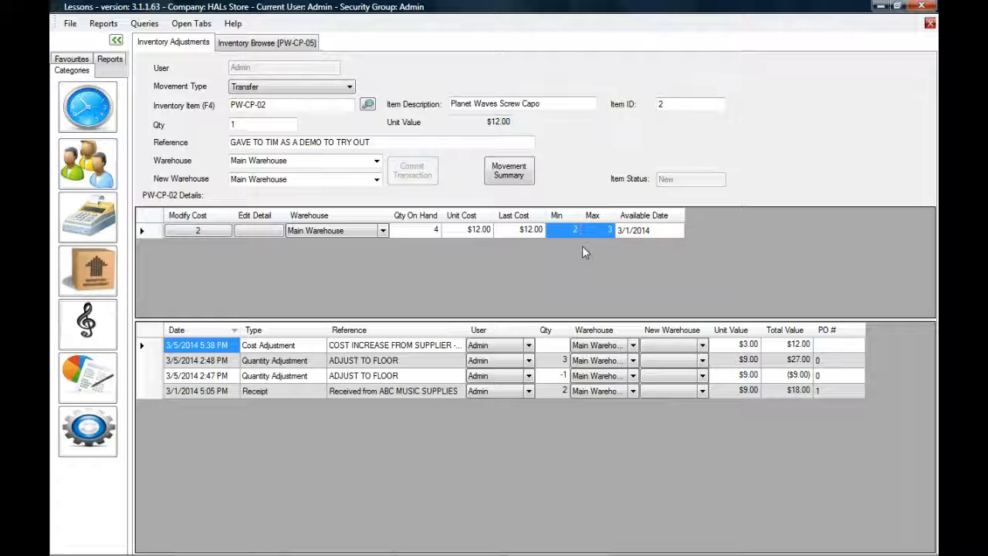
{"action": "left_click", "coordinate": [297, 348]}
{"action": "left_click_drag", "start_coordinate": [297, 353], "coordinate": [292, 393]}
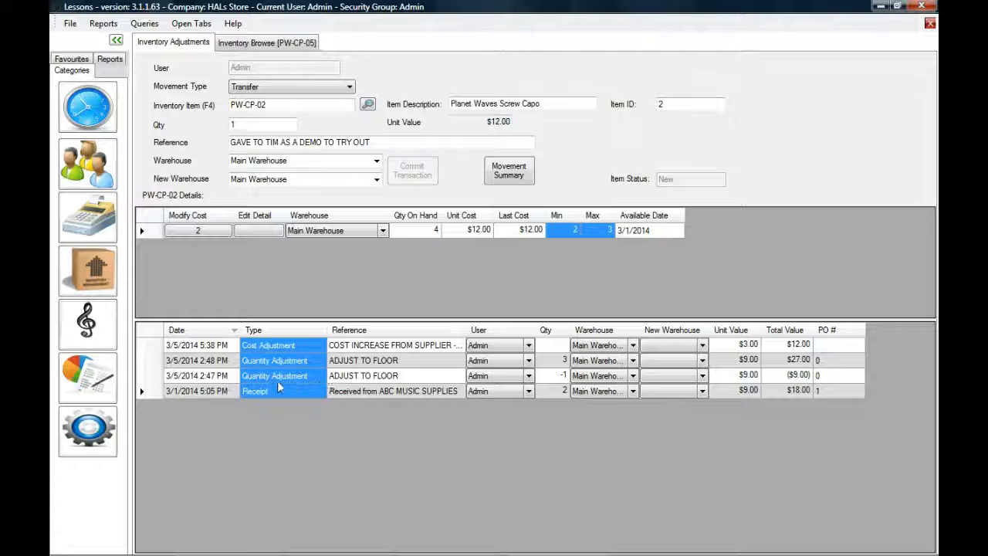
{"action": "left_click", "coordinate": [264, 375]}
{"action": "left_click", "coordinate": [263, 359]}
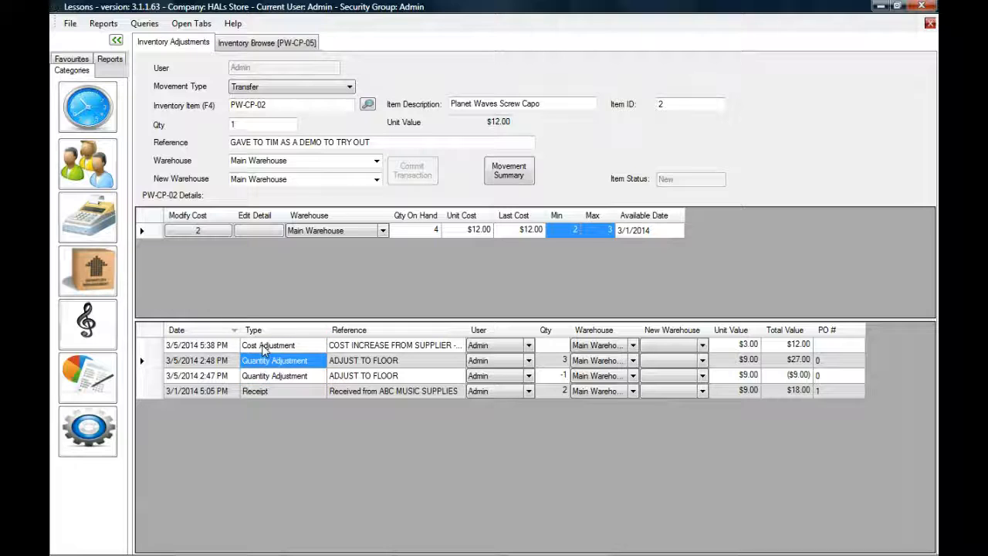
{"action": "left_click", "coordinate": [262, 345]}
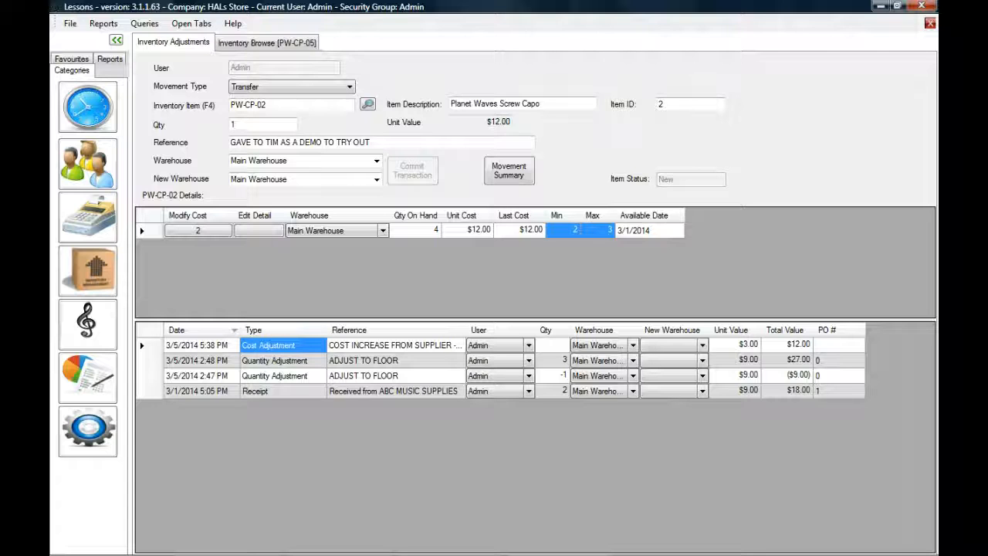
{"action": "left_click", "coordinate": [97, 220]}
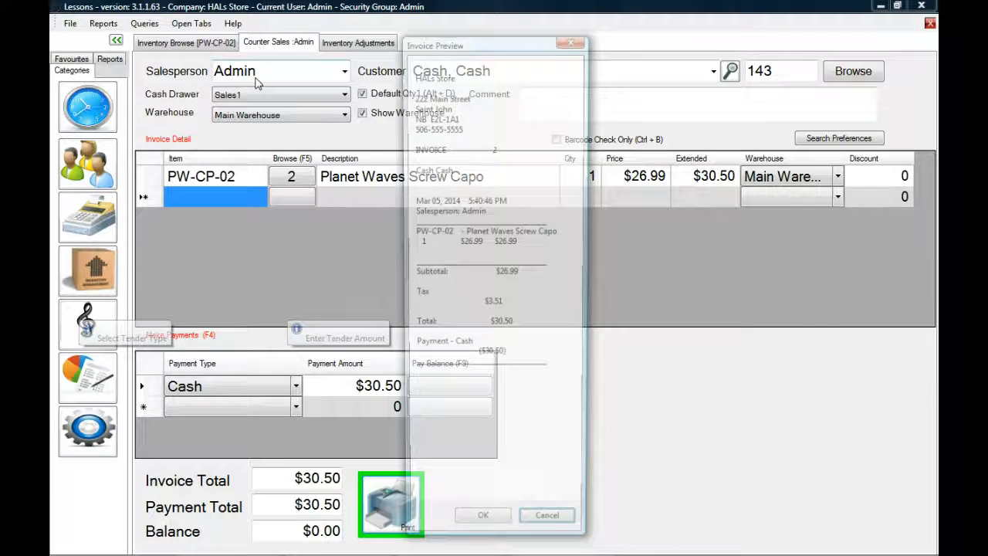
- Close the invoice preview for the $30.50 cash sale and return to the capo's inventory adjustments
{"action": "left_click", "coordinate": [271, 44]}
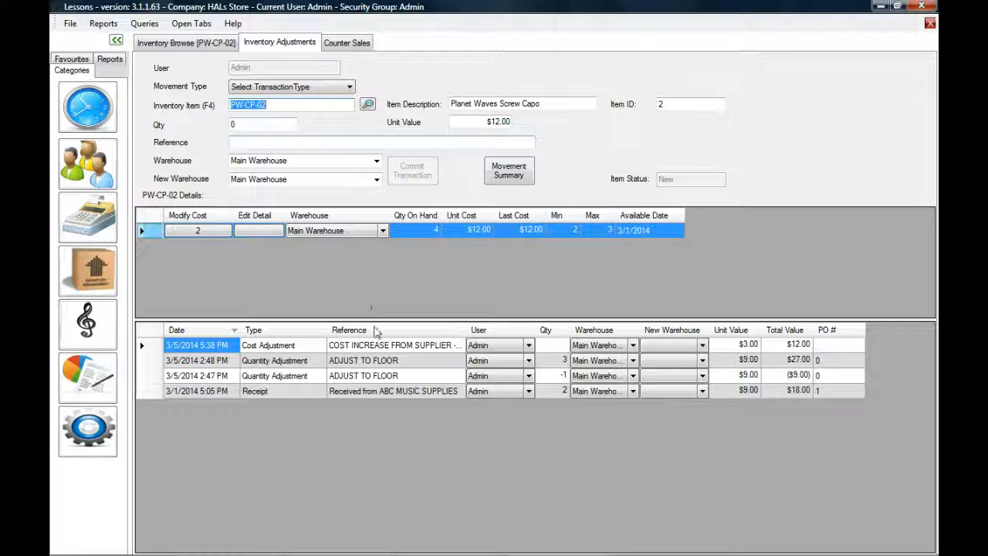
- Highlight the existing history references, then reload PW-CP-02 Planet Waves Screw Capo through the F4 item search
{"action": "left_click", "coordinate": [385, 348]}
{"action": "left_click", "coordinate": [385, 393], "text": "shift"}
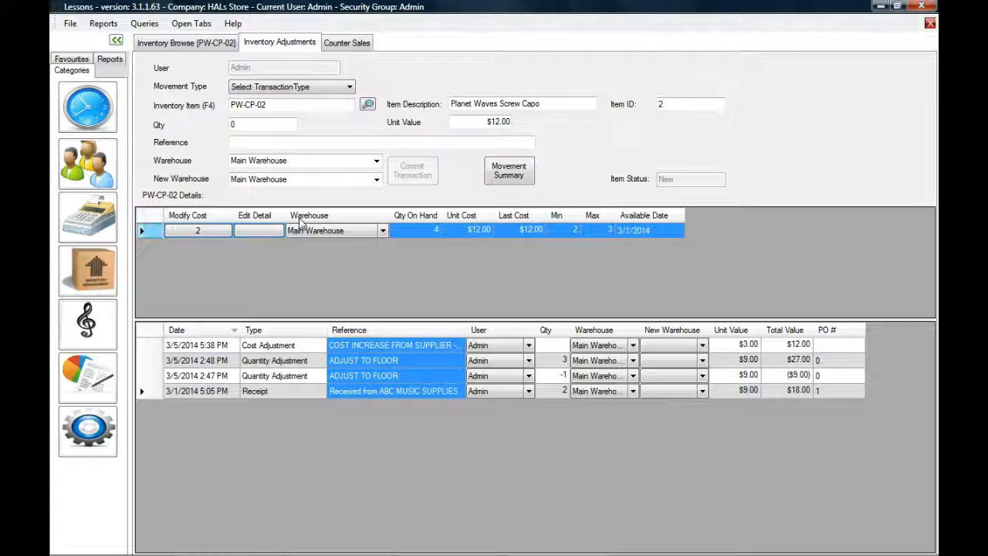
{"action": "key", "text": "F4"}
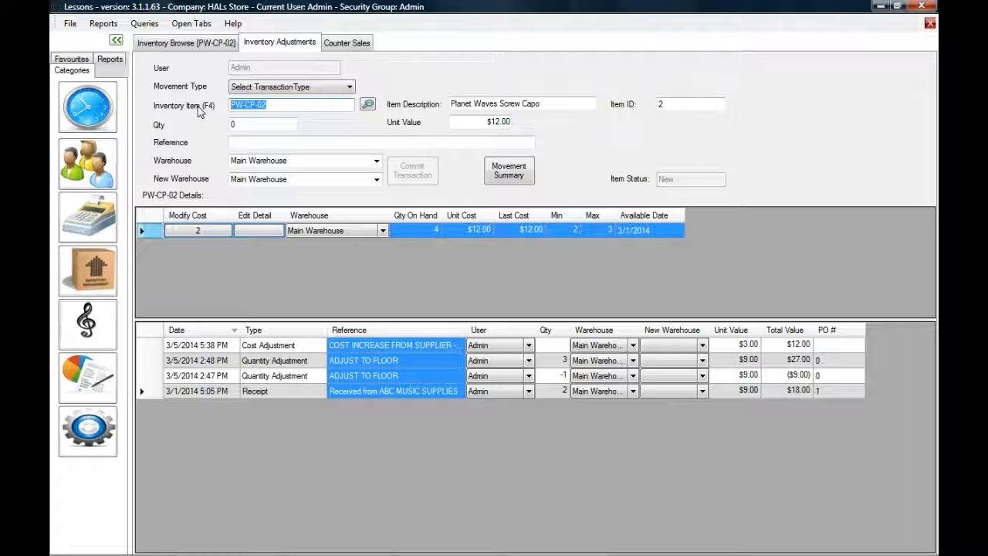
{"action": "type", "text": "PW-CP-02"}
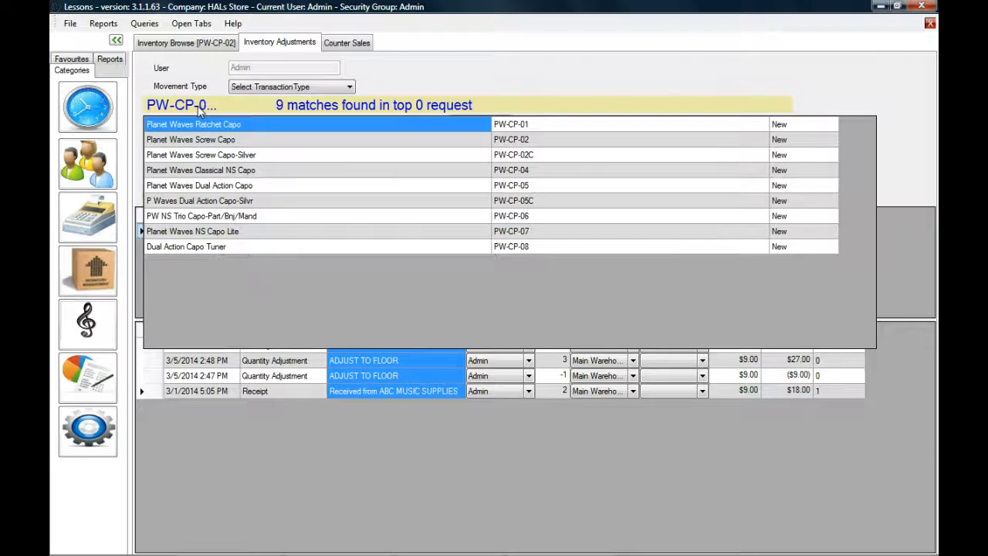
{"action": "key", "text": "Down"}
{"action": "key", "text": "Up"}
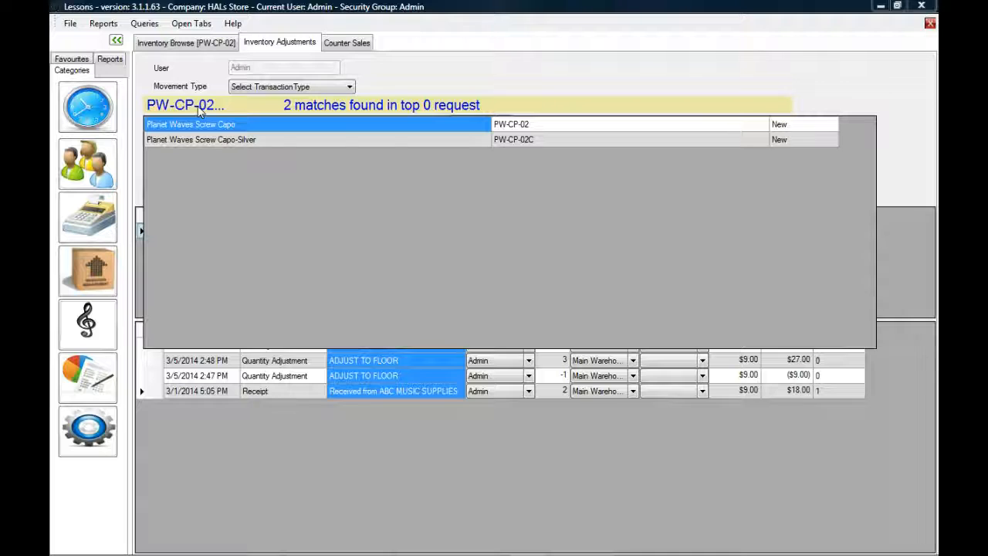
{"action": "key", "text": "Return"}
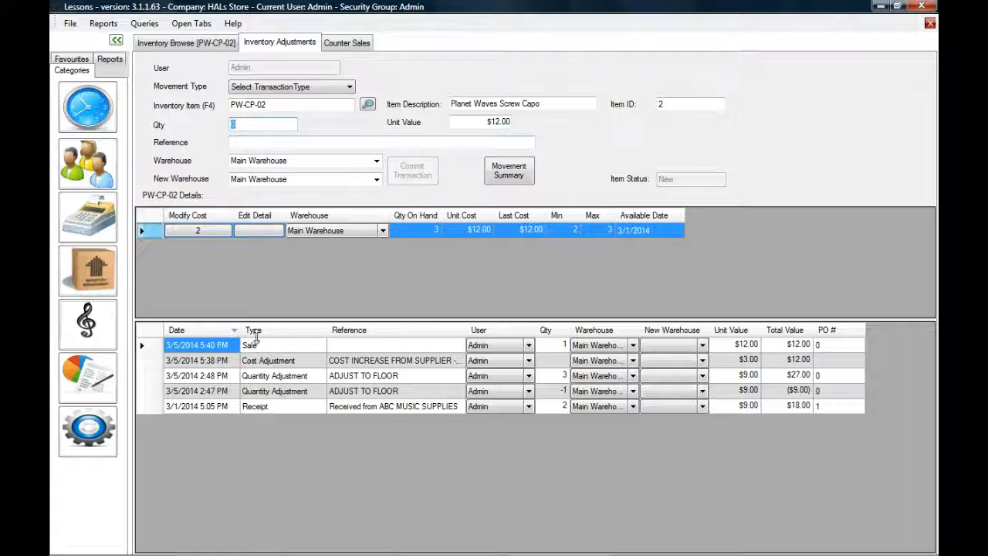
- Point out the new Sale of 1 at $12.00 and quantity on hand now 3
{"action": "left_click", "coordinate": [342, 347]}
{"action": "left_click_drag", "start_coordinate": [340, 355], "coordinate": [829, 349]}
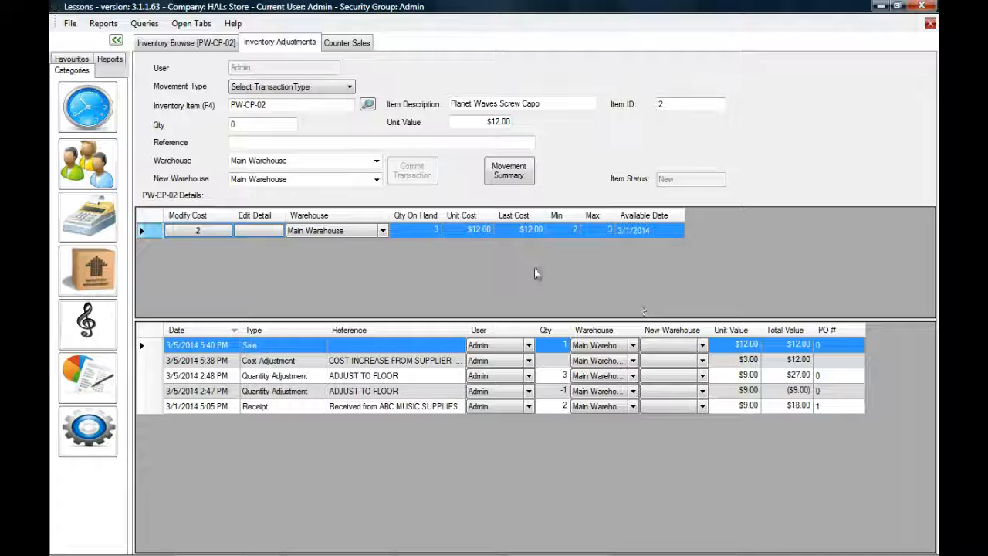
{"action": "left_click", "coordinate": [418, 230]}
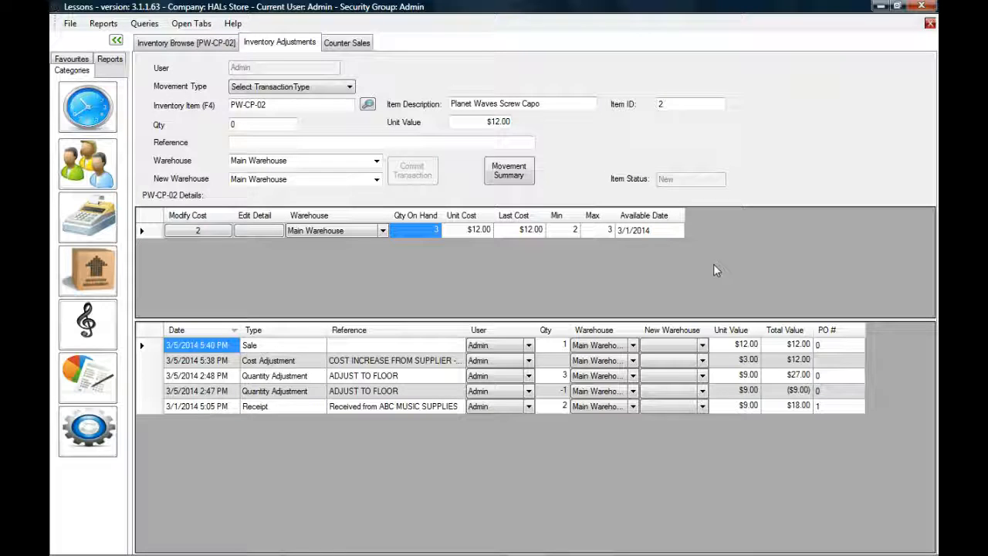
{"action": "left_click", "coordinate": [746, 349]}
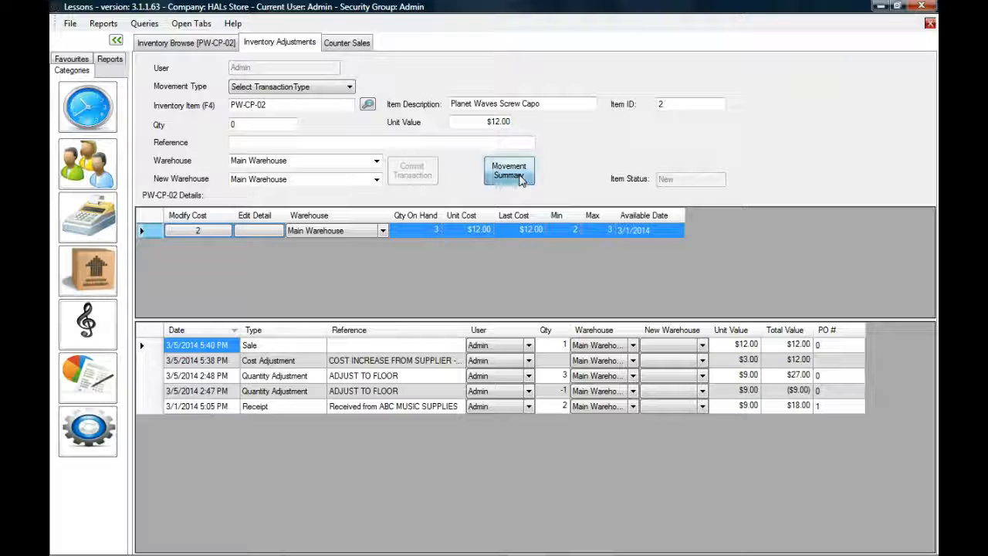
- Review PW-CP-02's Movement Summary for 2014 - Mar: 1 sold, 2 received, 2 adjusted, then close it
{"action": "left_click", "coordinate": [520, 176]}
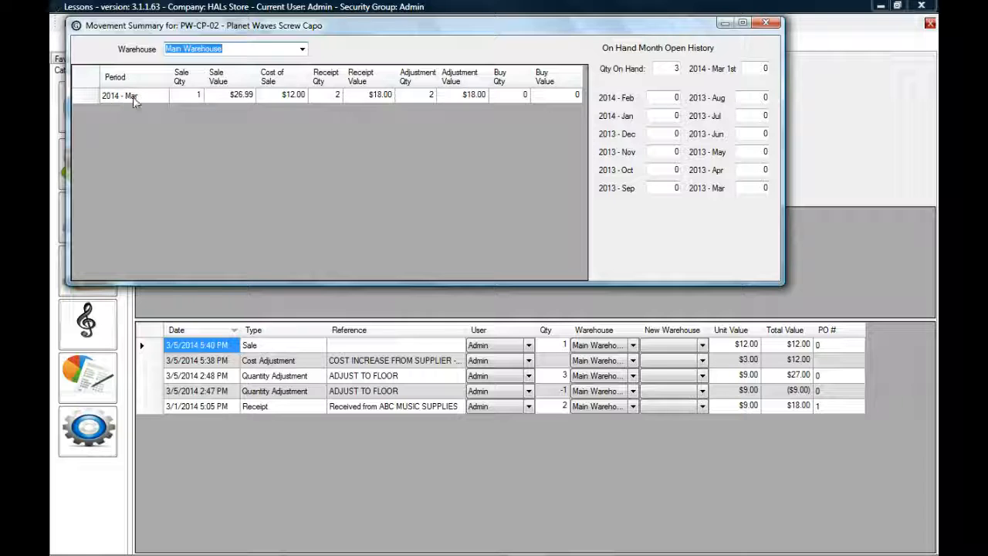
{"action": "left_click", "coordinate": [194, 95]}
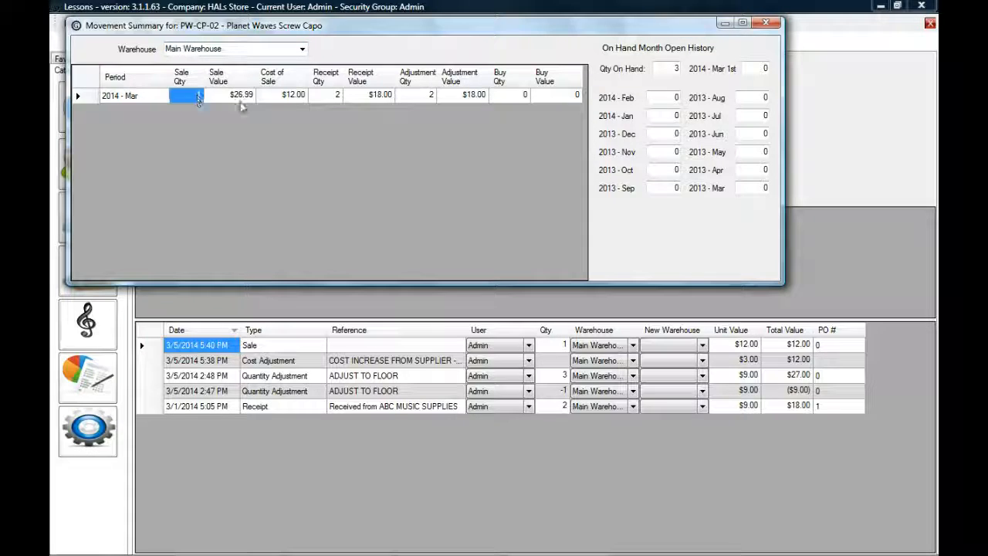
{"action": "left_click", "coordinate": [330, 95]}
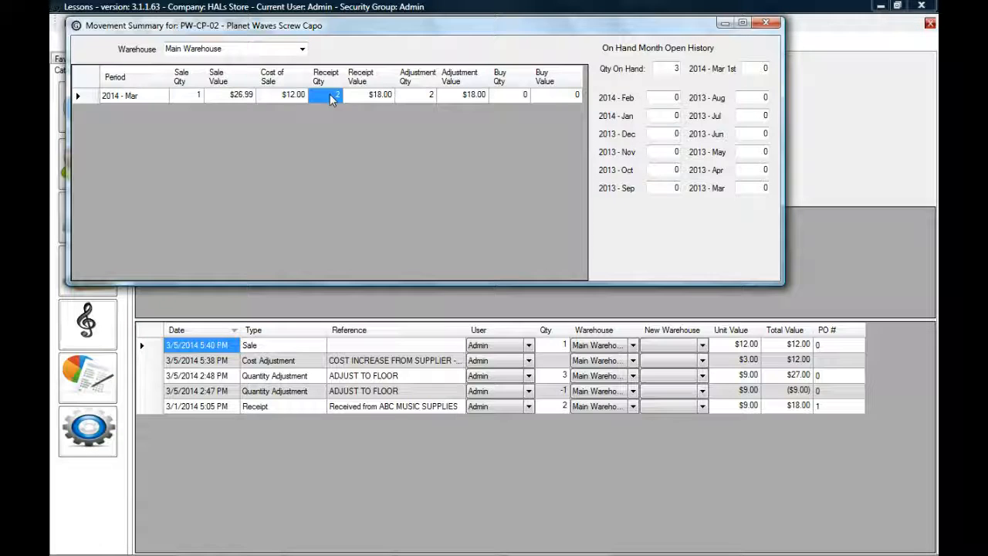
{"action": "left_click", "coordinate": [425, 99]}
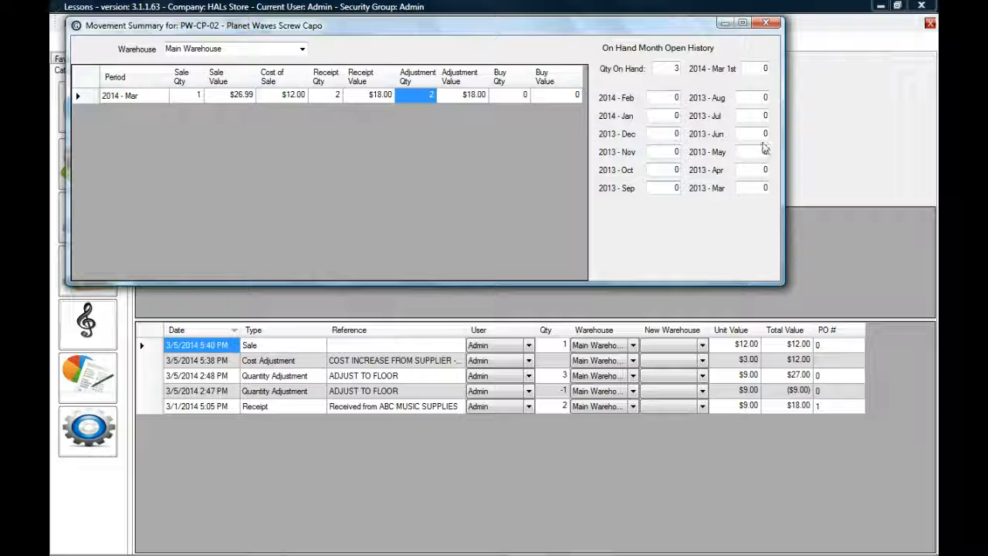
{"action": "left_click", "coordinate": [767, 23]}
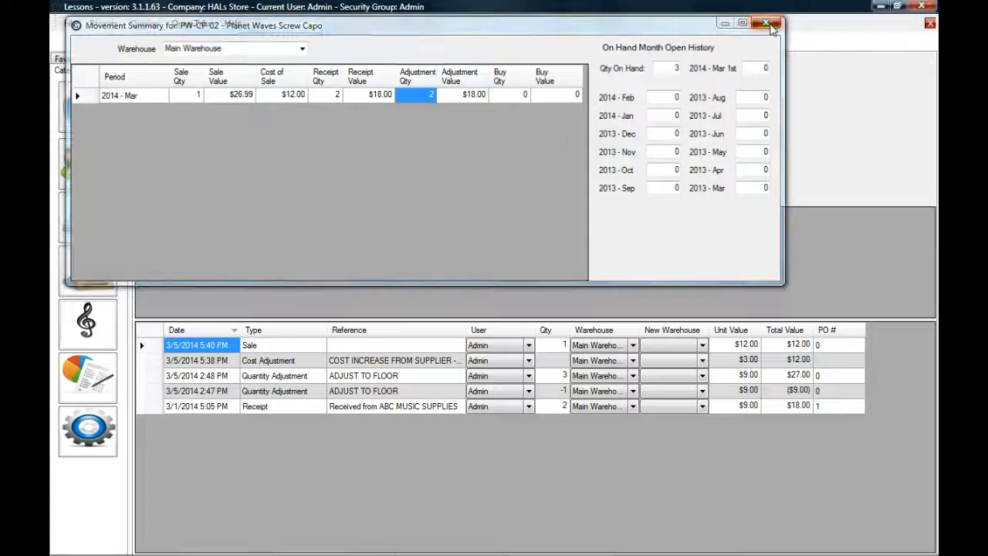